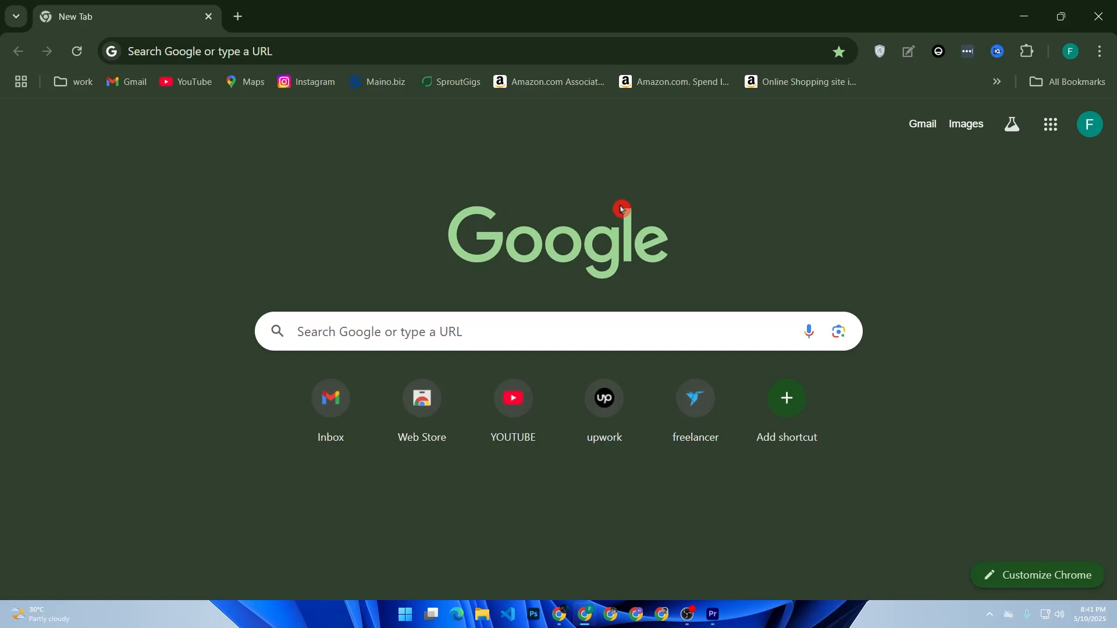
Open the website sites.google.com
click(453, 339)
text(sites.)
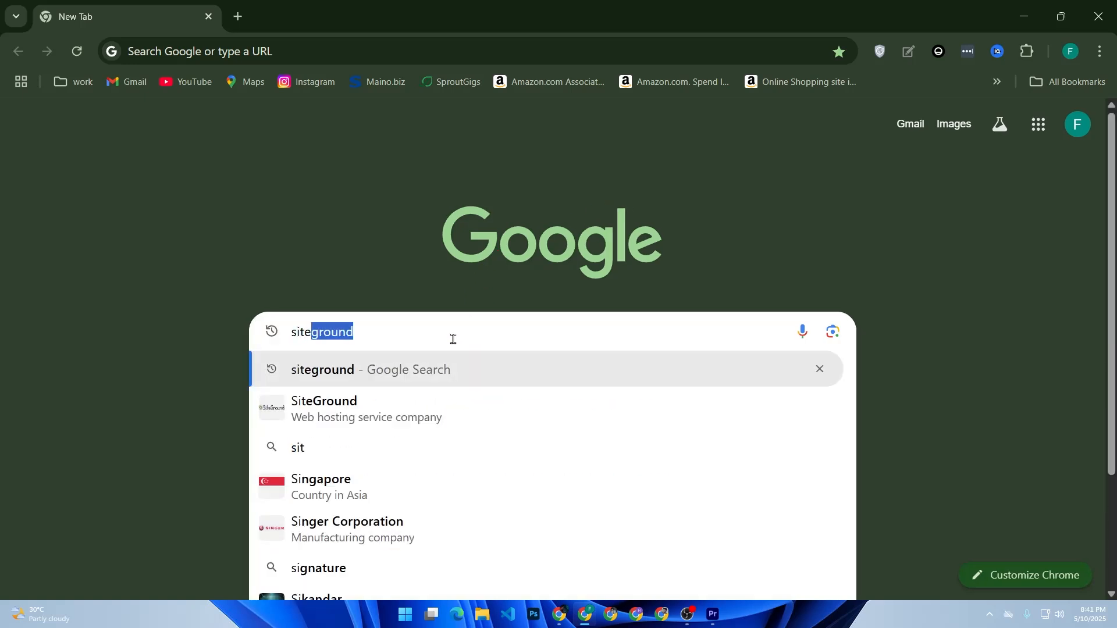
text(g)
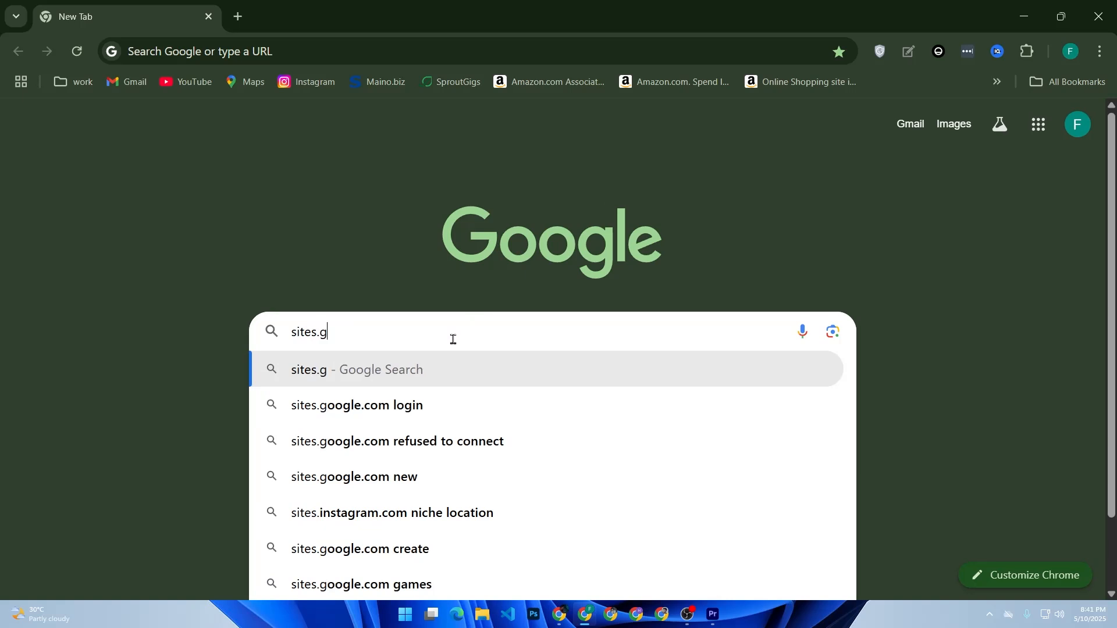
text(oogle.com)
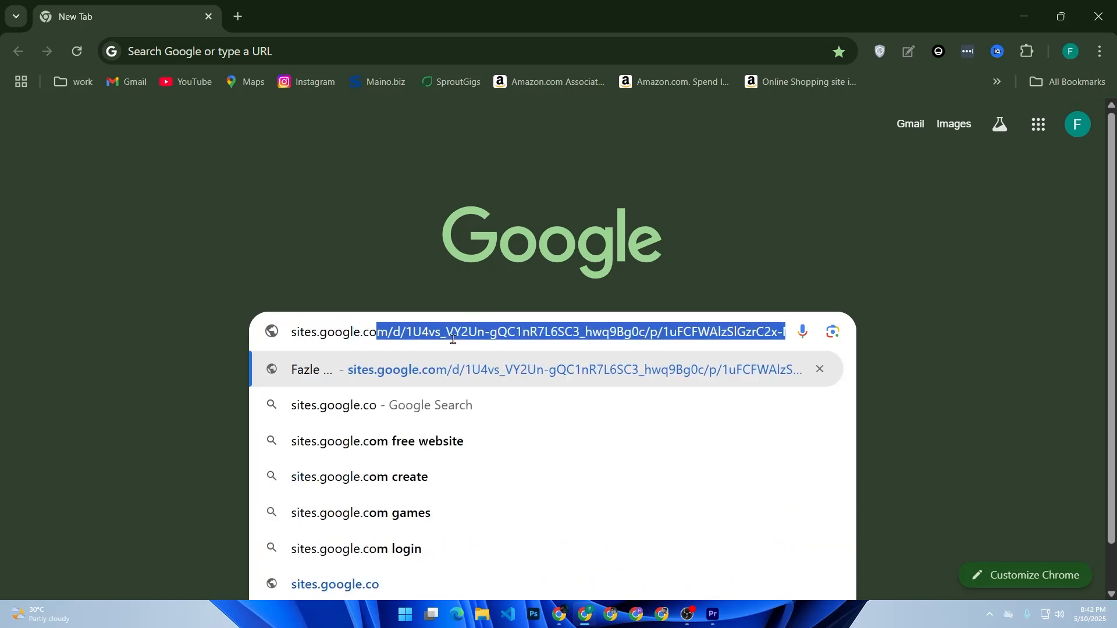
key(Delete)
key(Return)
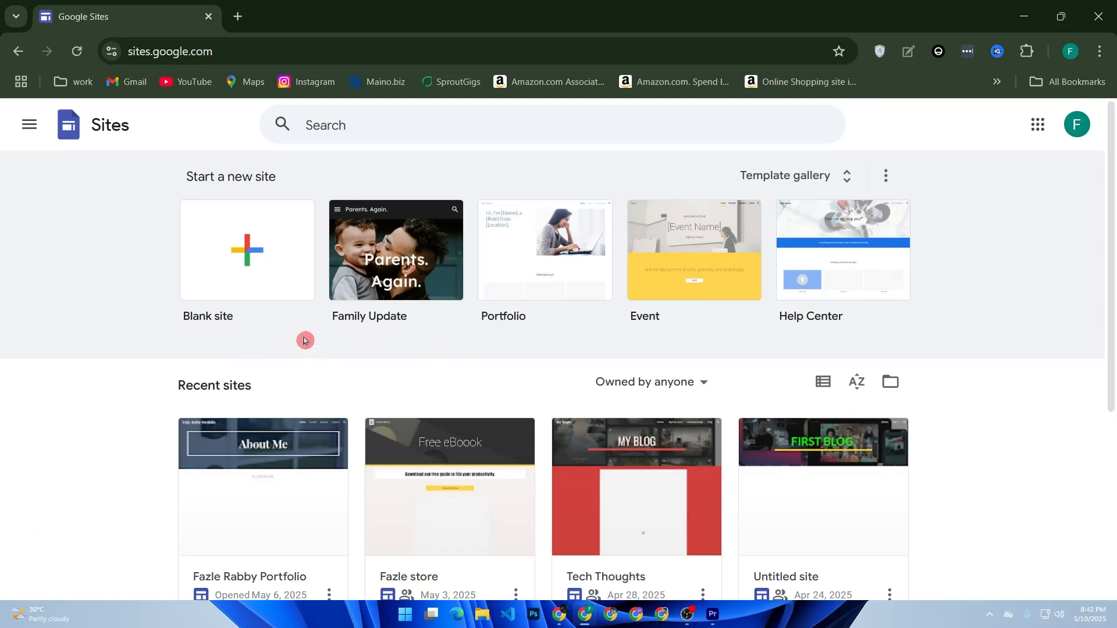
Start a blank site and set its site name to "My Handmade Store"
click(243, 289)
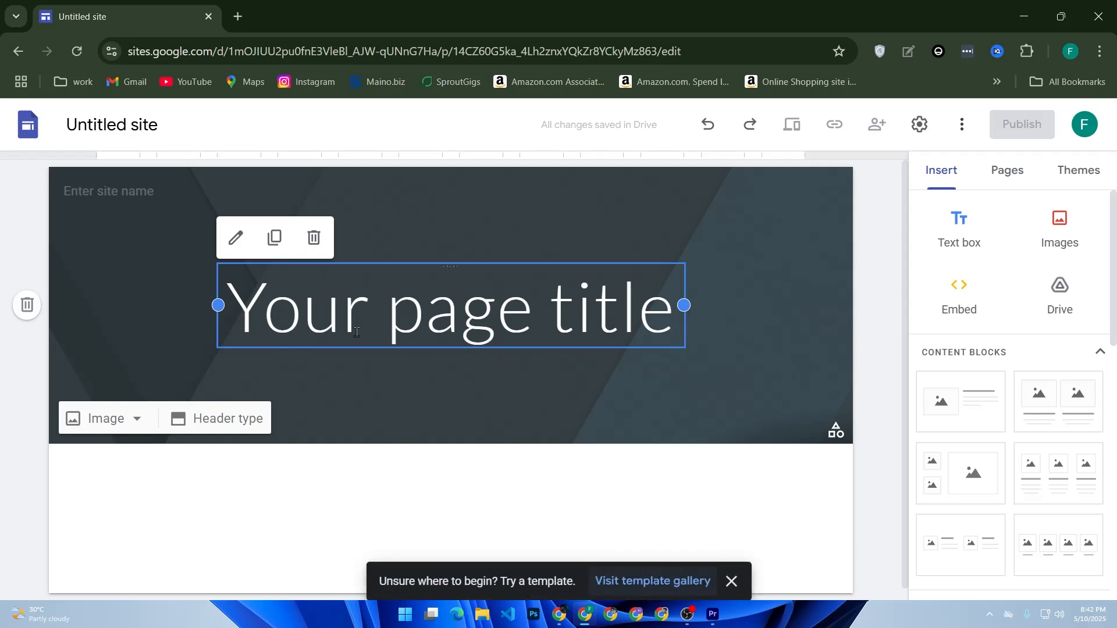
click(145, 193)
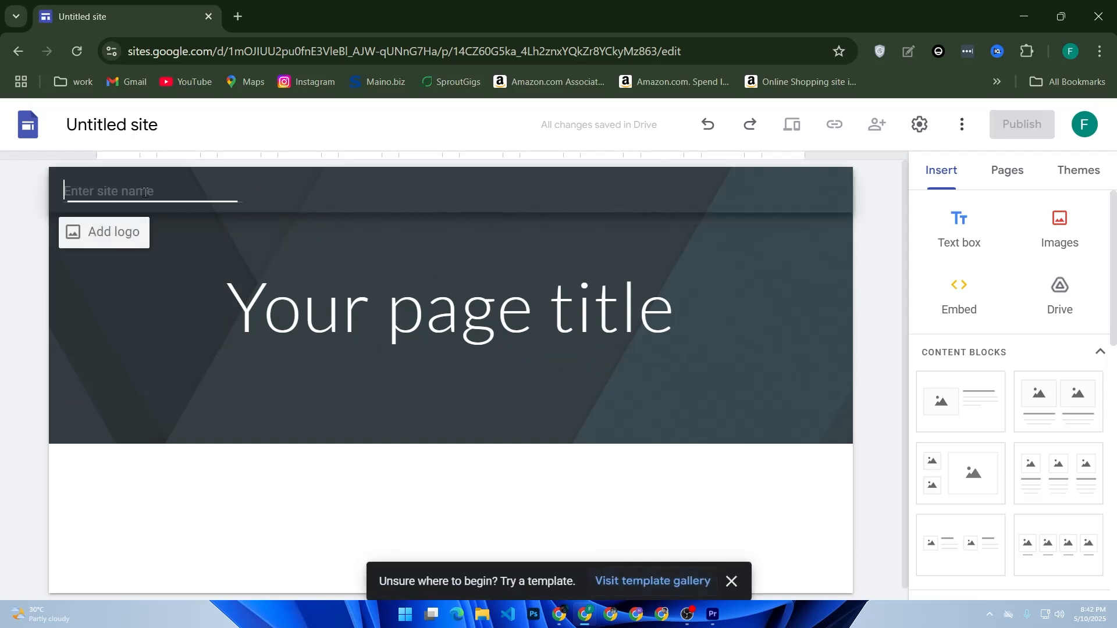
text(My Handmade D)
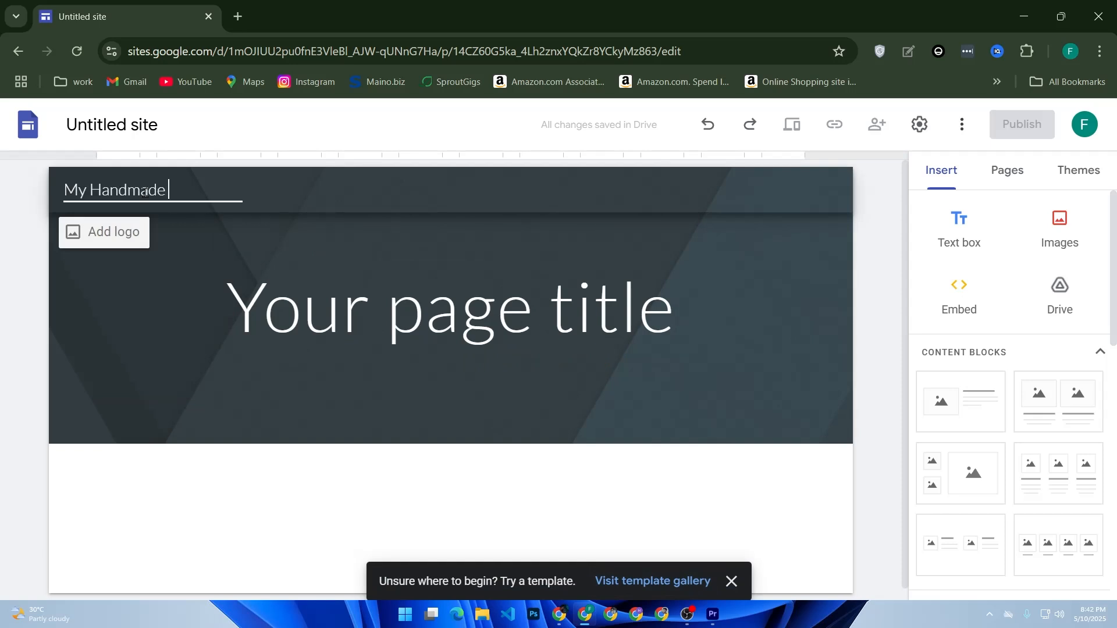
key(BackSpace)
text(Shot)
key(BackSpace)
key(BackSpace)
key(BackSpace)
text(tore)
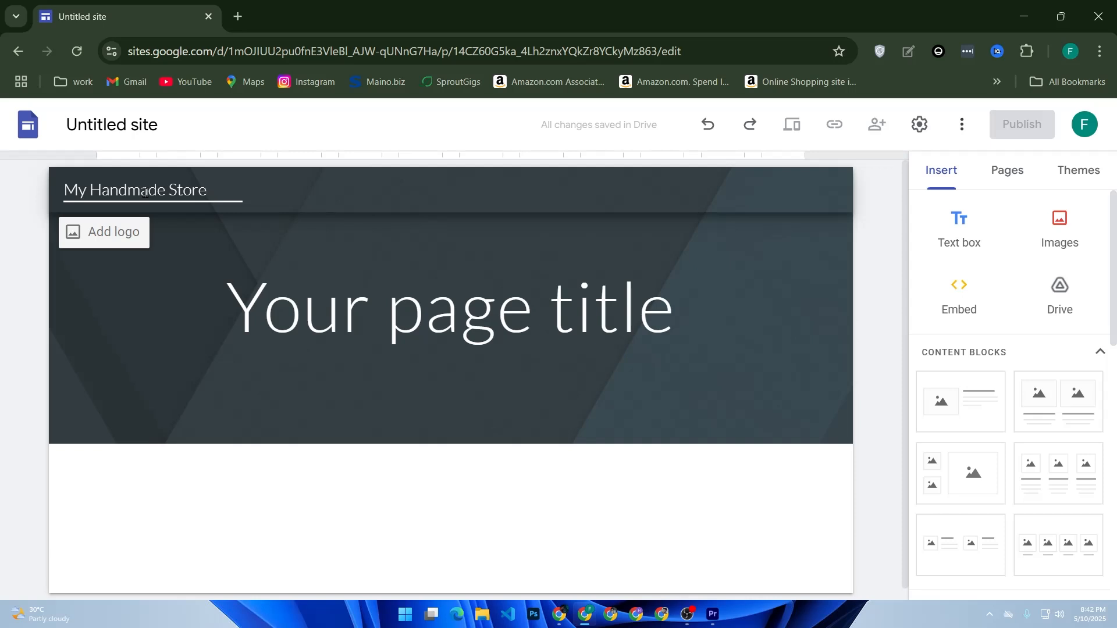
click(422, 337)
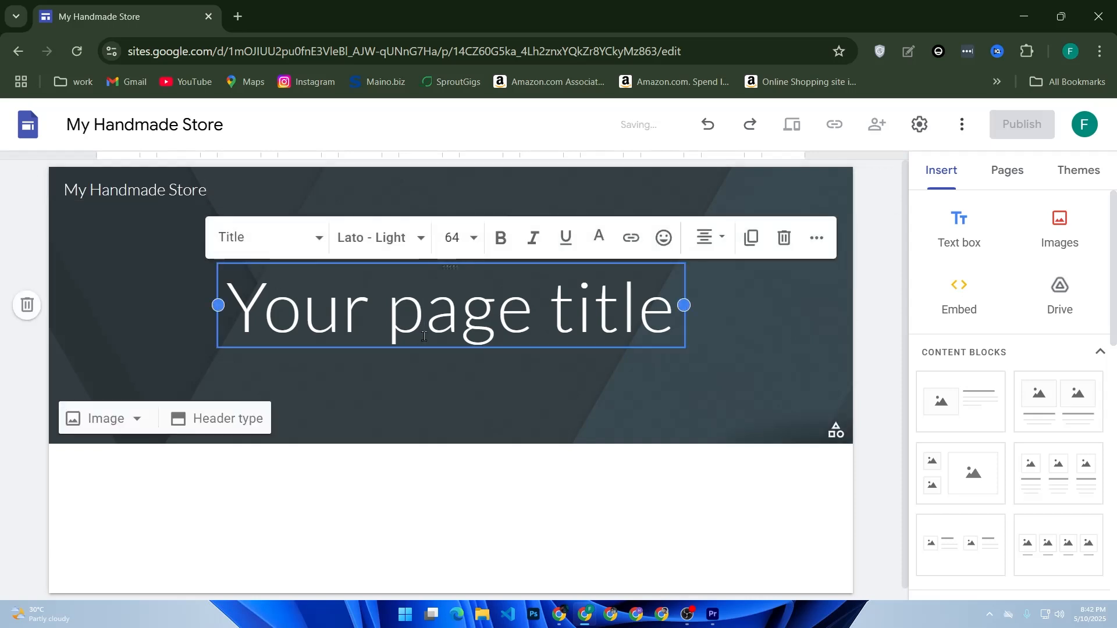
click(424, 336)
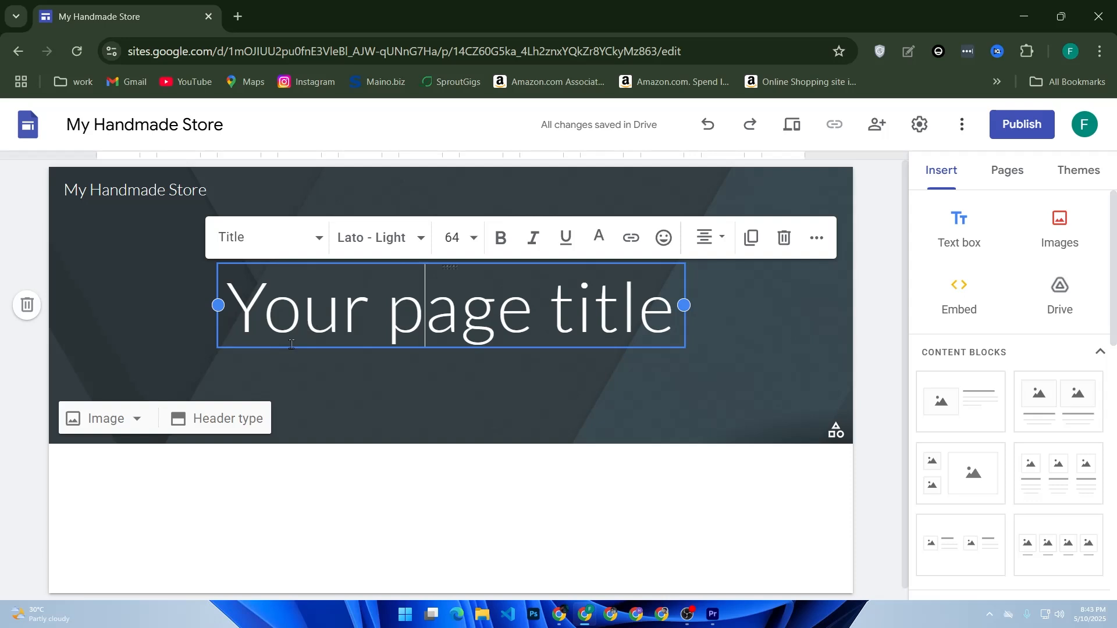
Upload the door-lock picture from the Screenshots folder in Pictures as the header background image
click(114, 419)
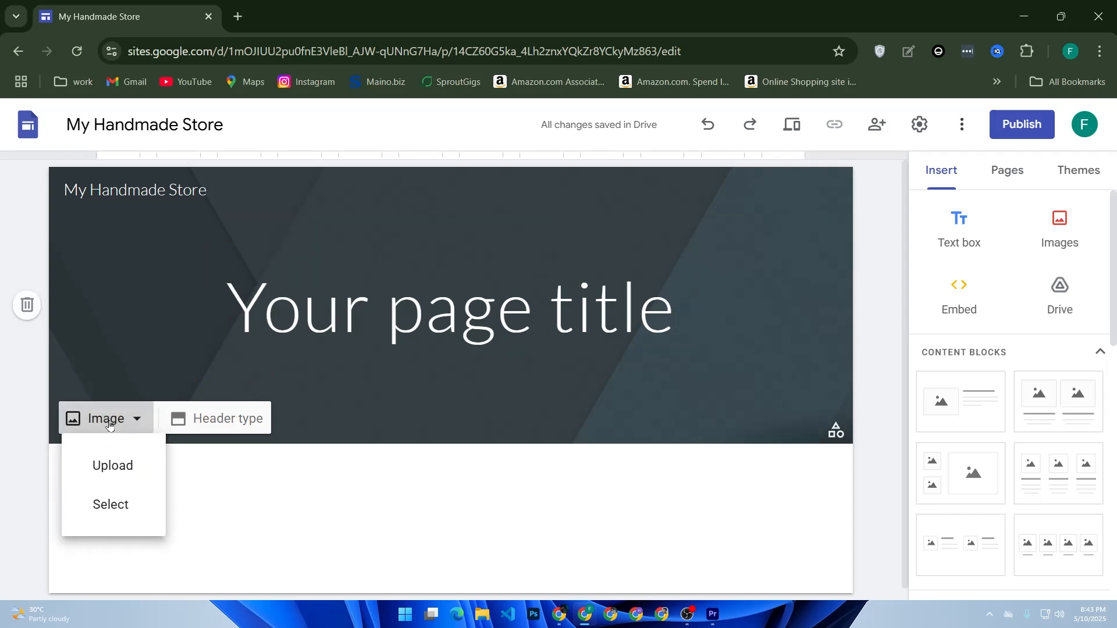
click(106, 460)
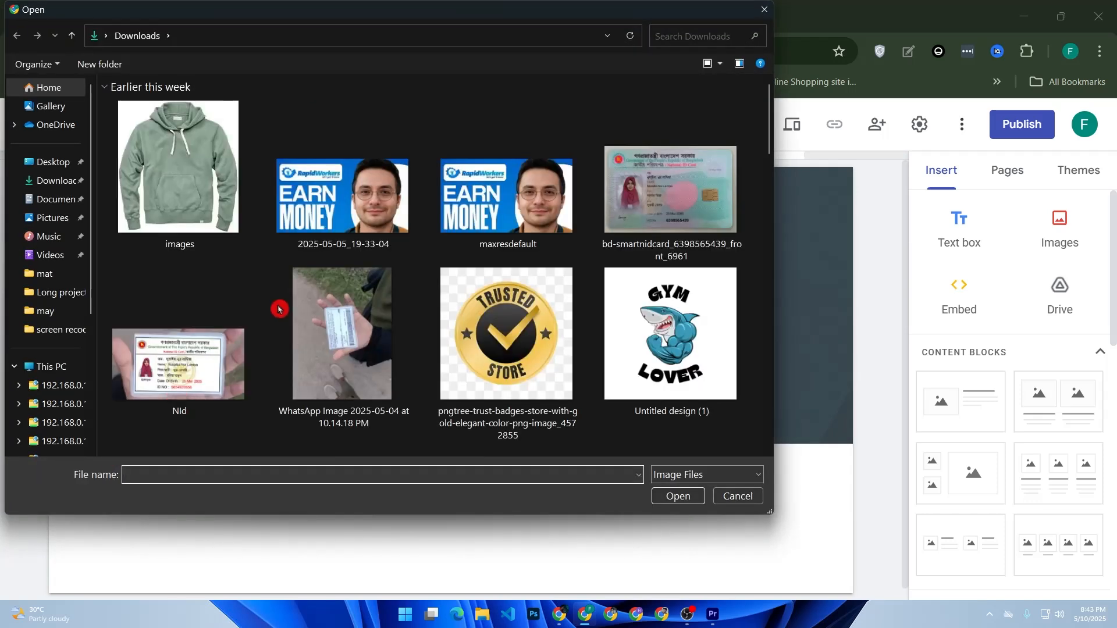
scroll(332, 300, down, 5)
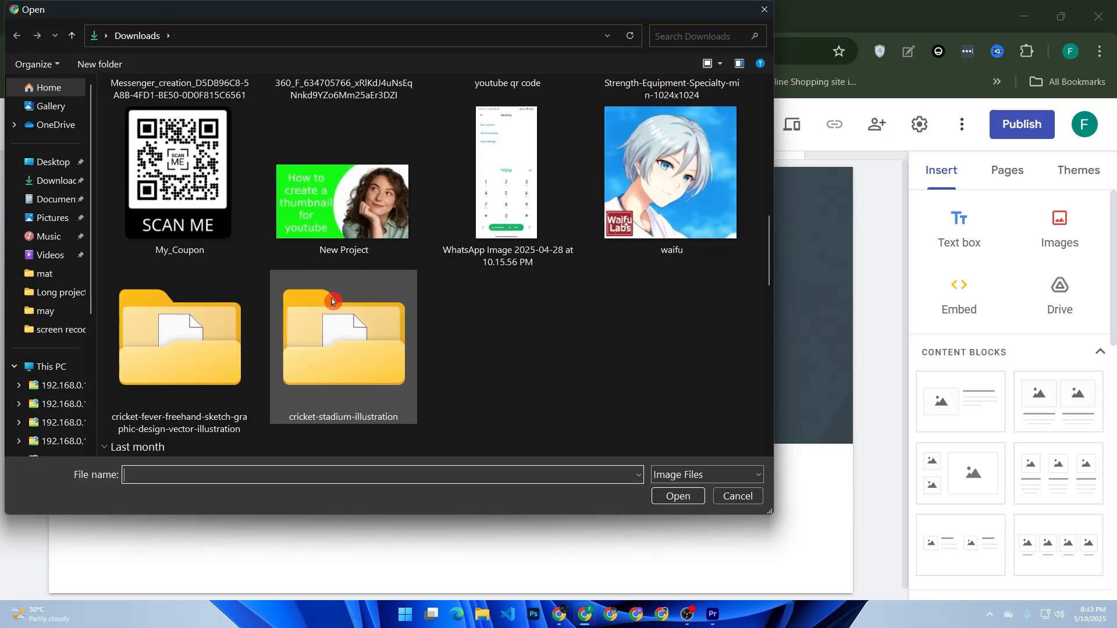
click(52, 218)
double_click(216, 123)
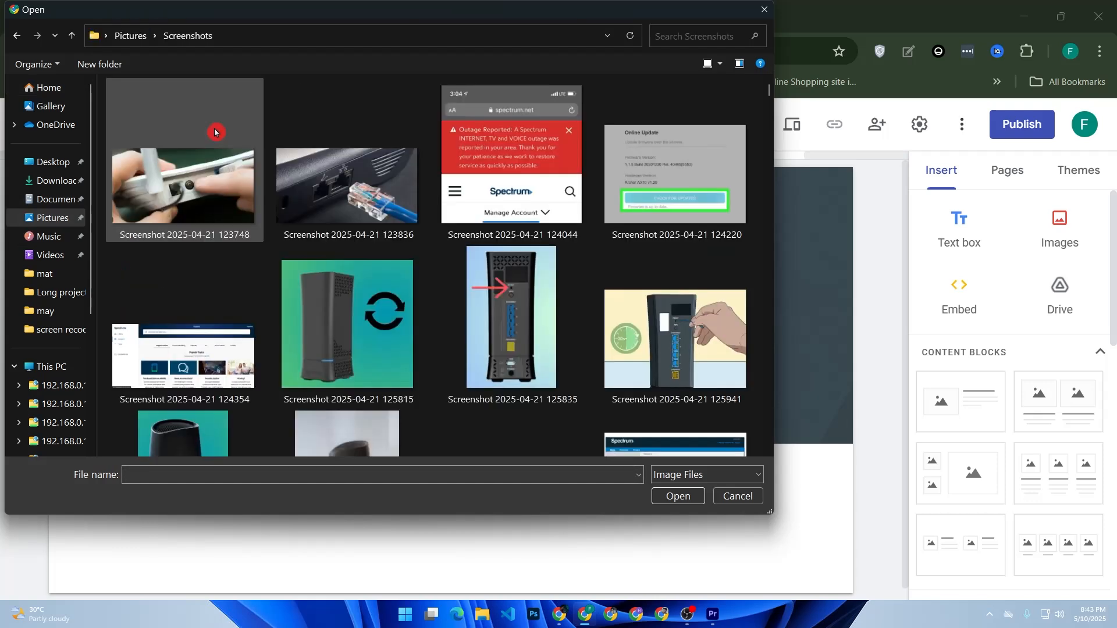
scroll(367, 238, down, 10)
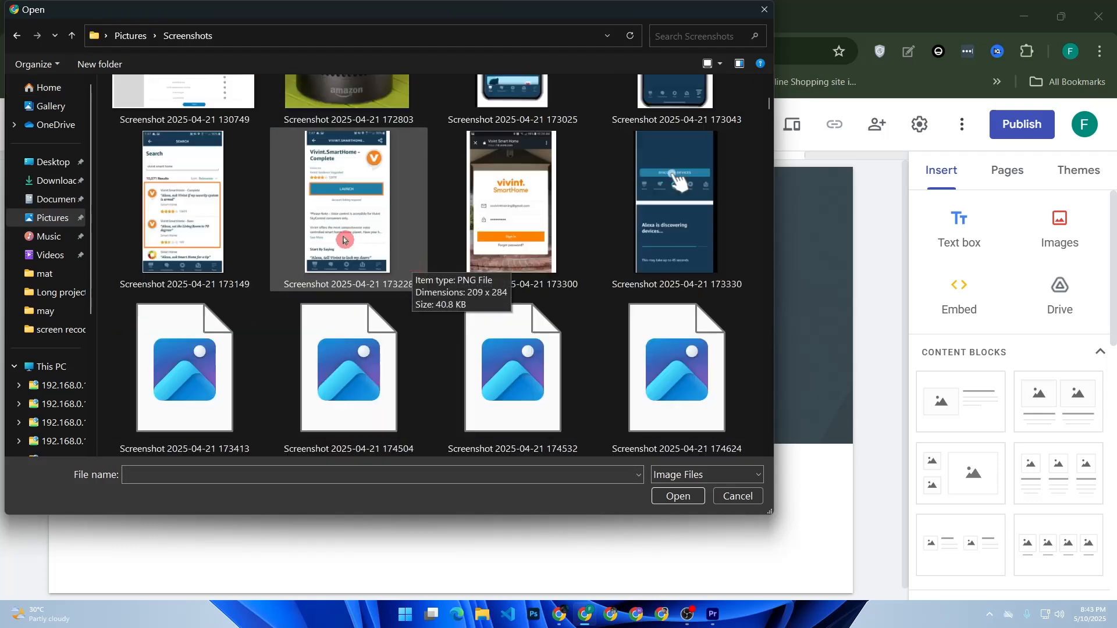
double_click(183, 355)
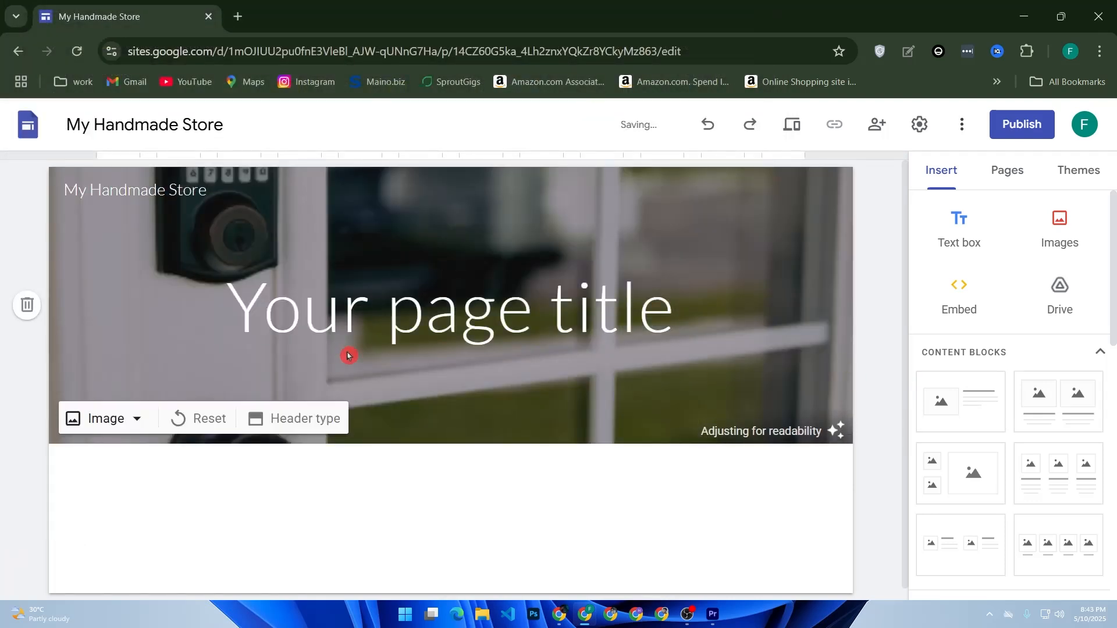
Replace the header's placeholder page title with "The First Page"
drag(680, 314, 154, 294)
click(154, 294)
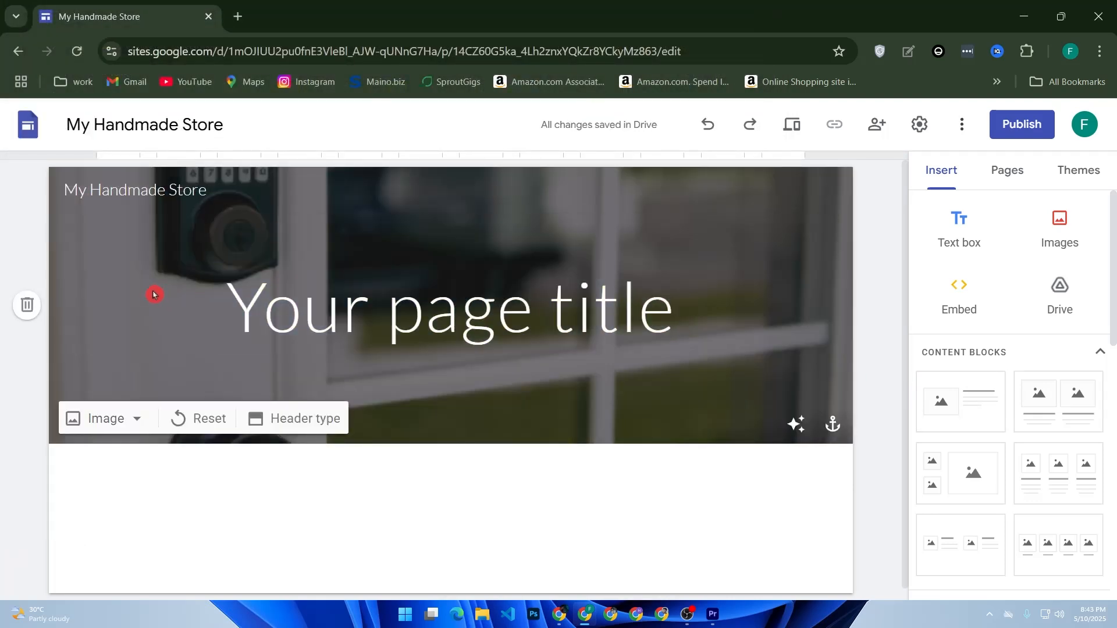
triple_click(368, 341)
text(T)
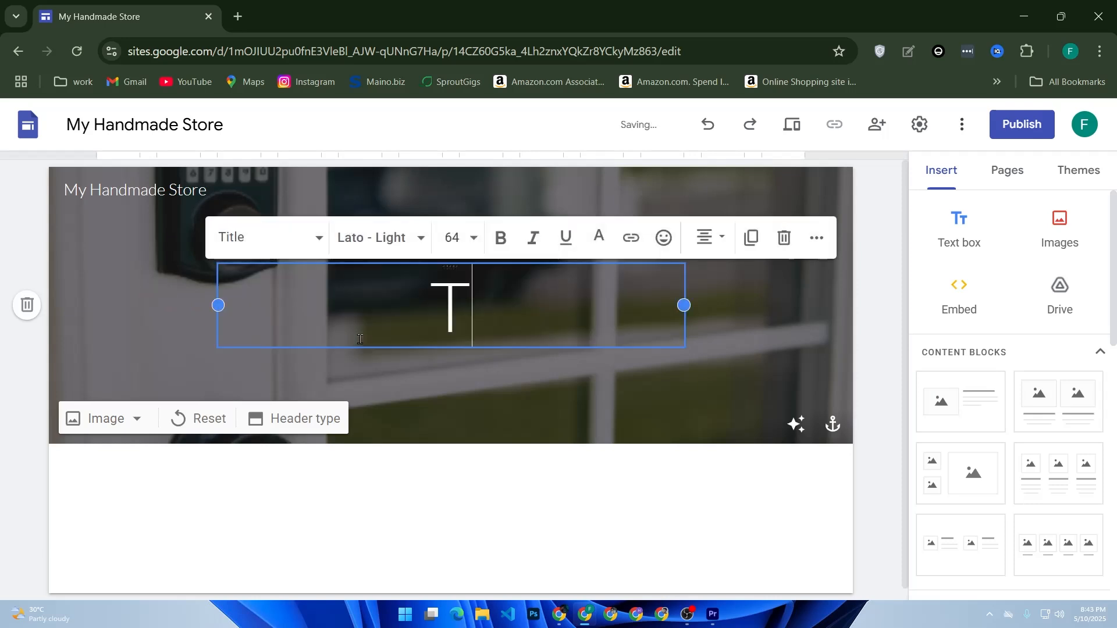
text(he First Page)
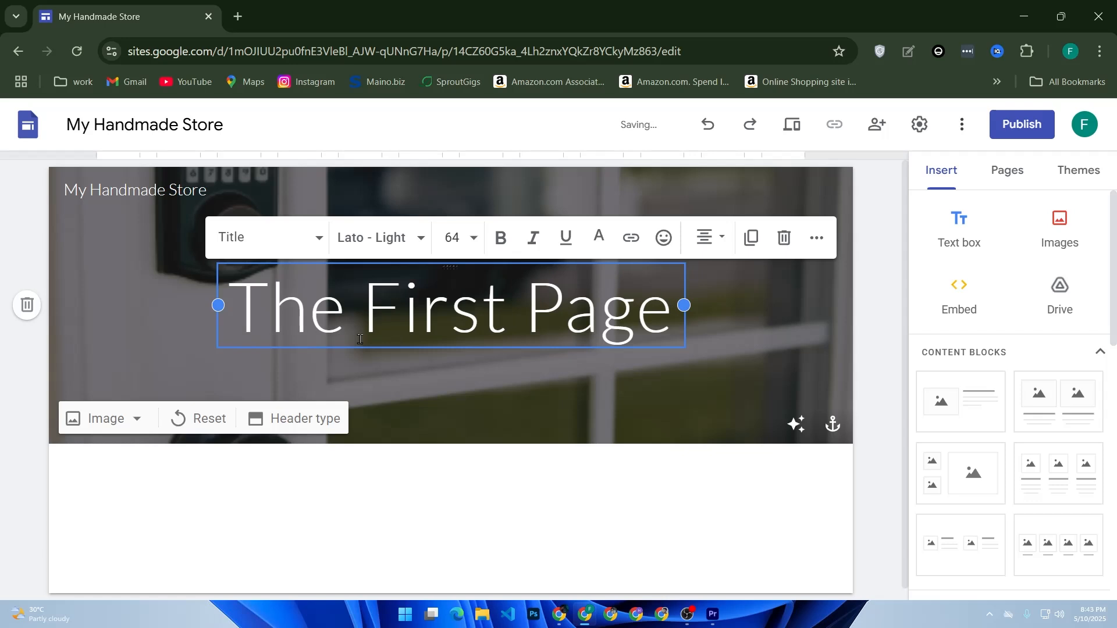
click(319, 500)
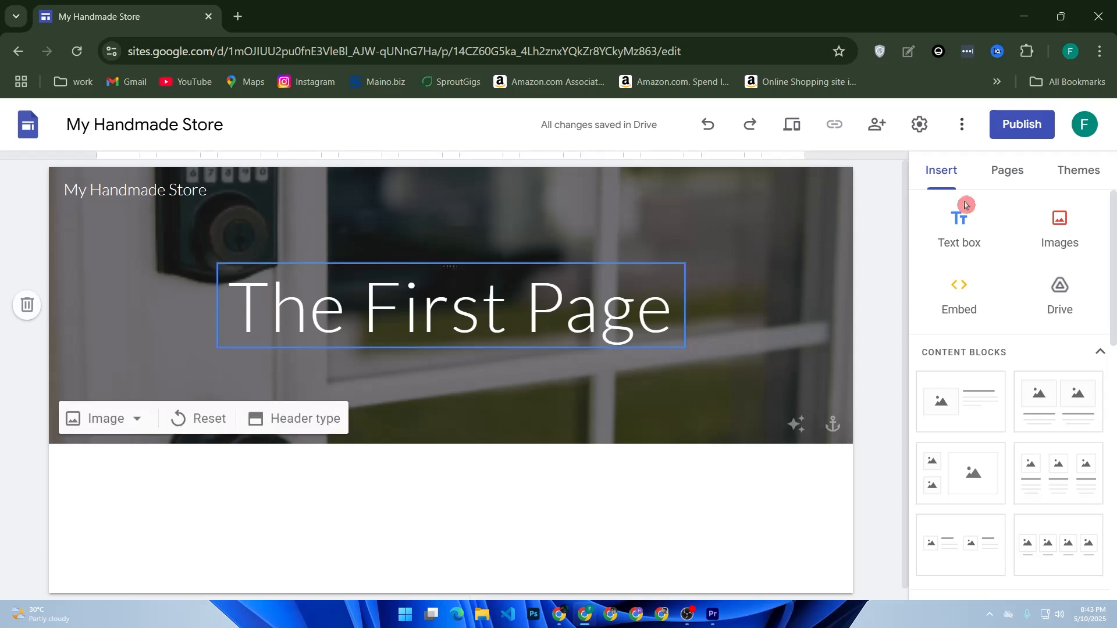
Add a new page named "Product Name" to the site
click(998, 174)
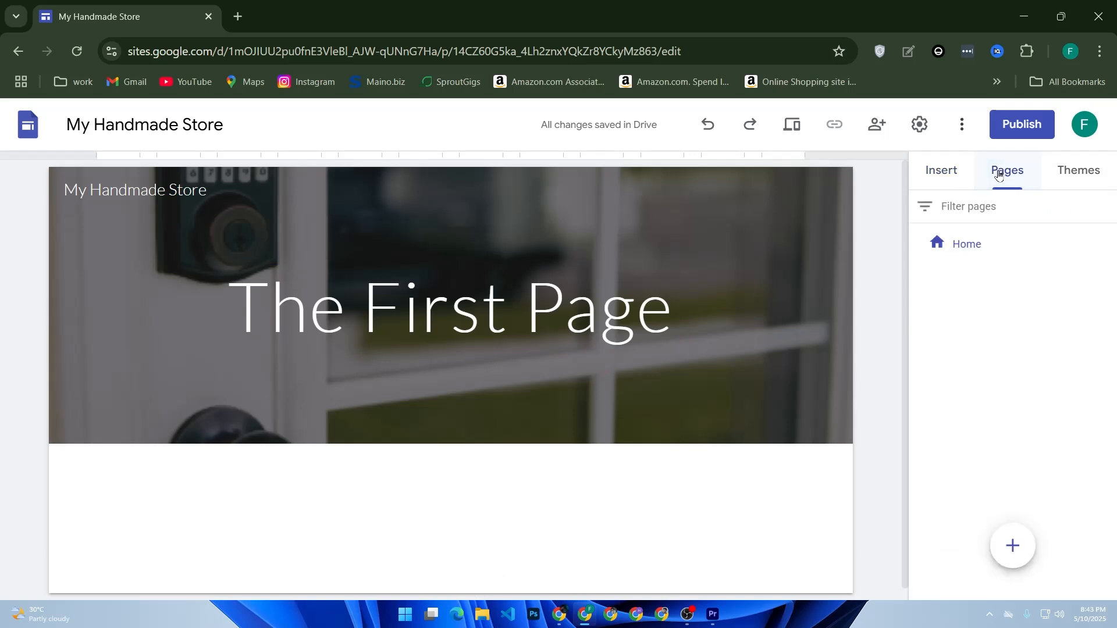
mouse_move(1009, 543)
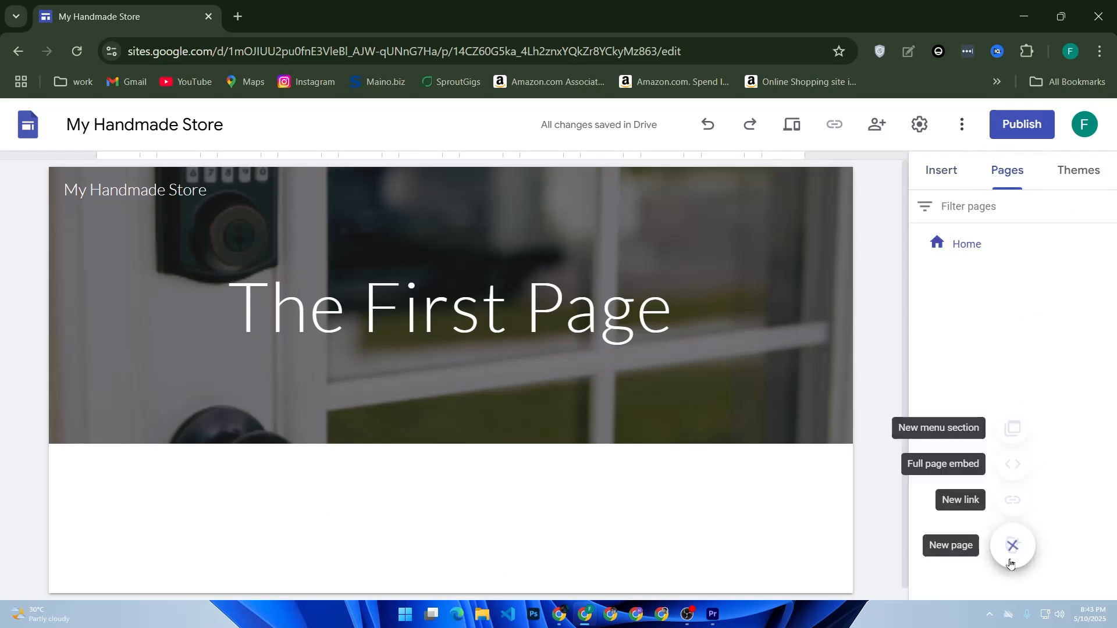
click(1004, 546)
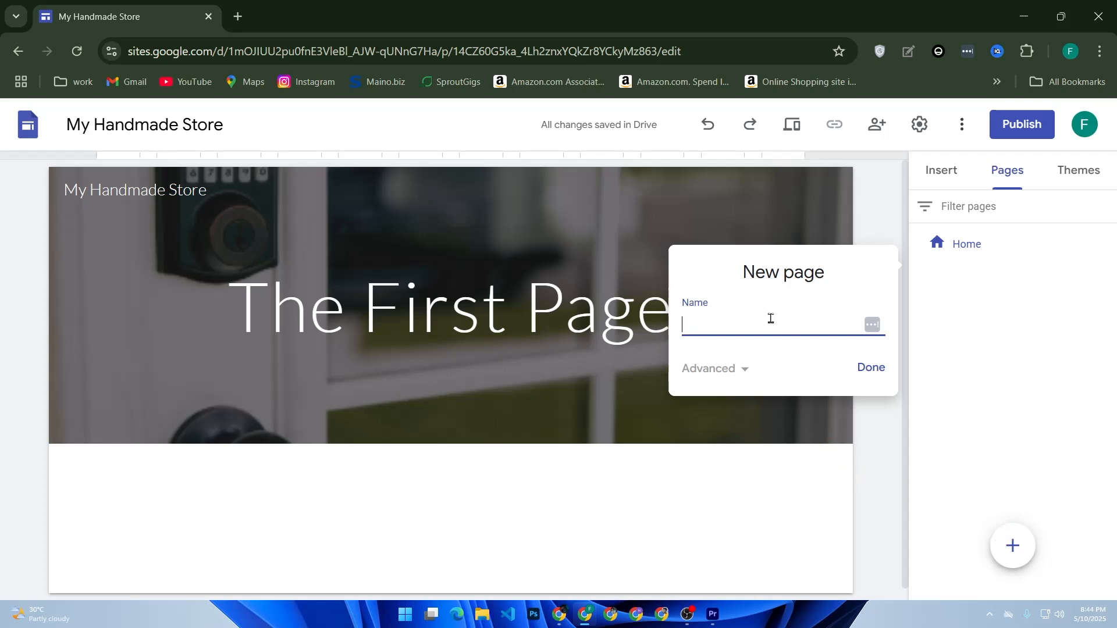
text(Product Name)
key(Return)
click(771, 322)
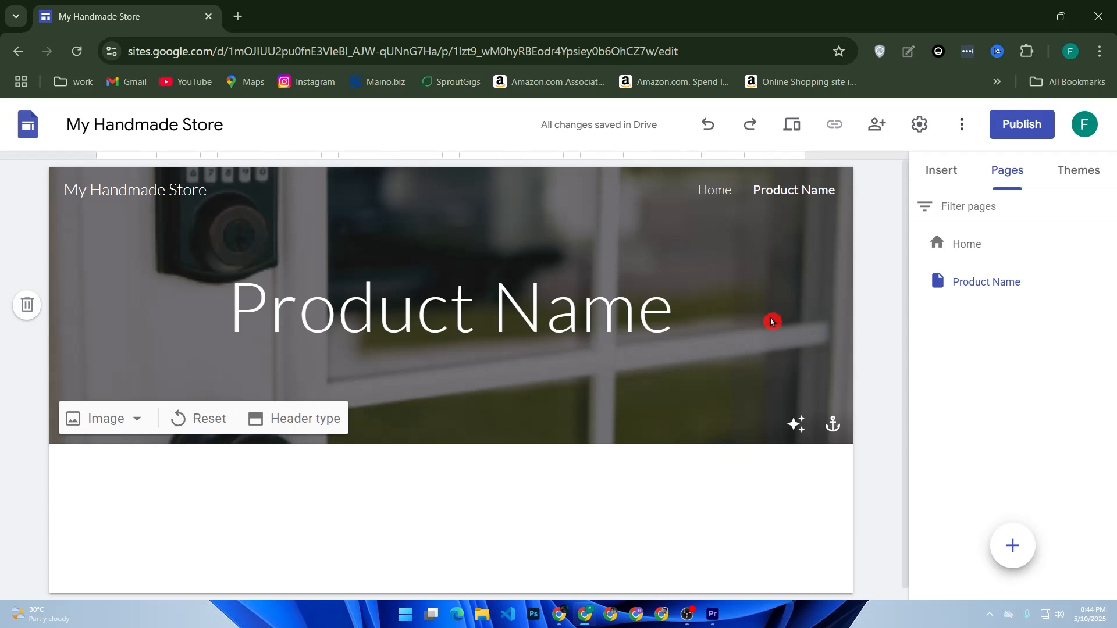
scroll(843, 384, down, 1)
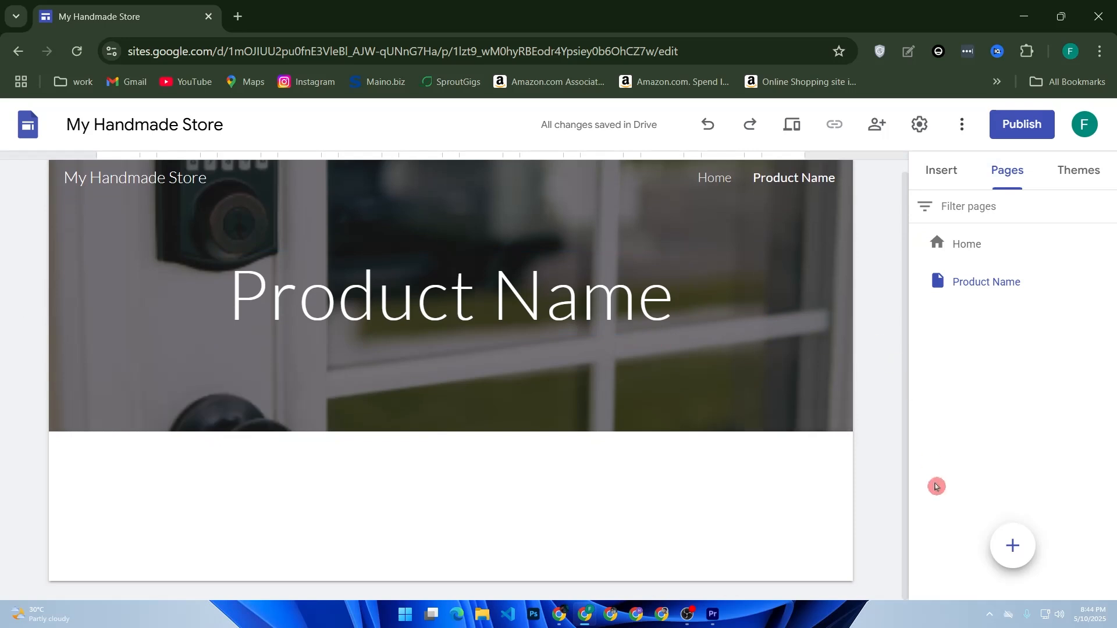
Add a new menu section named "Products" to the site navigation
click(1012, 549)
click(919, 461)
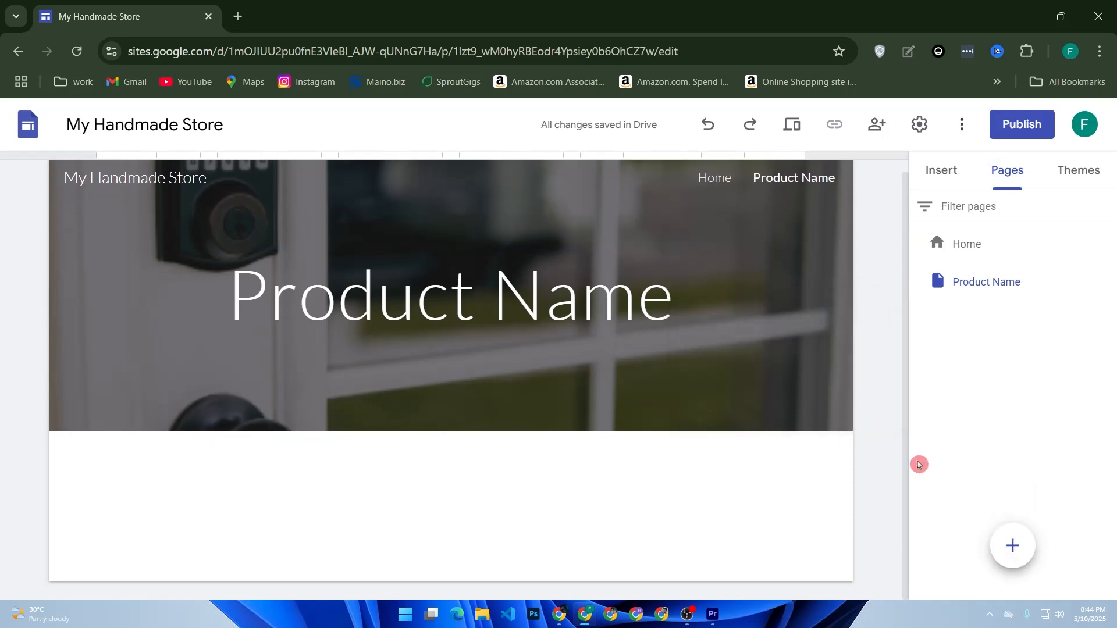
click(993, 552)
click(969, 556)
mouse_move(1010, 547)
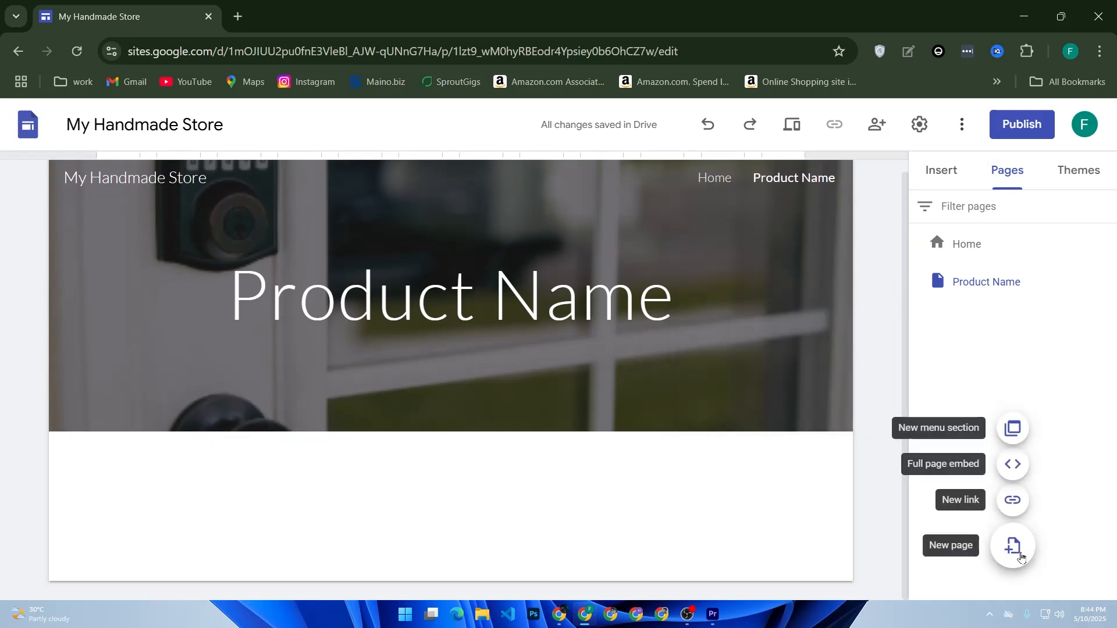
click(1010, 430)
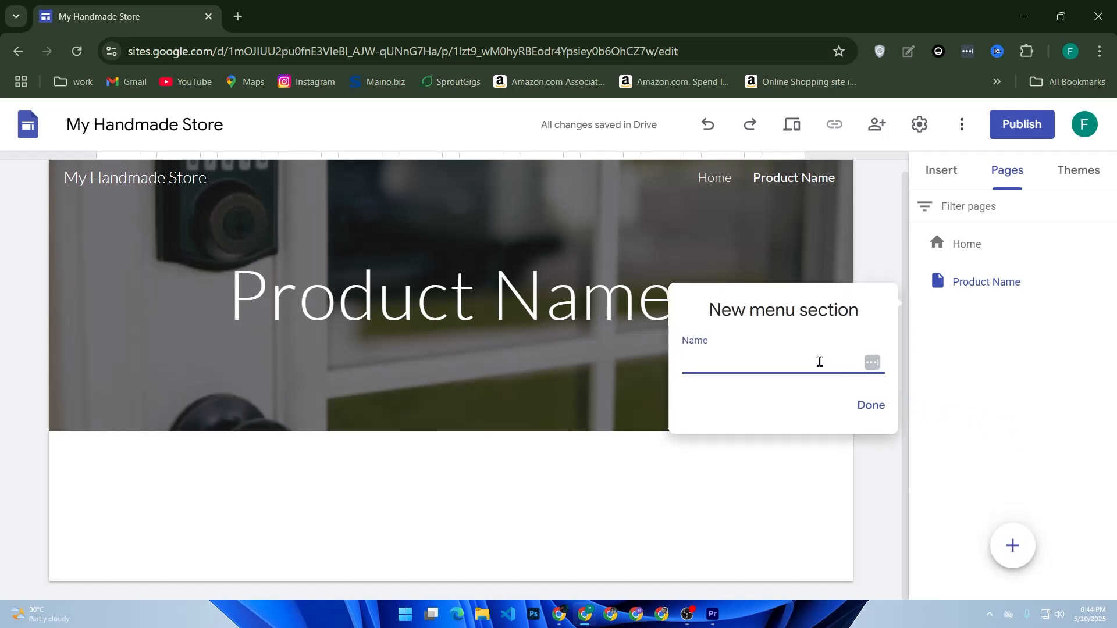
text(Products)
key(Return)
click(820, 365)
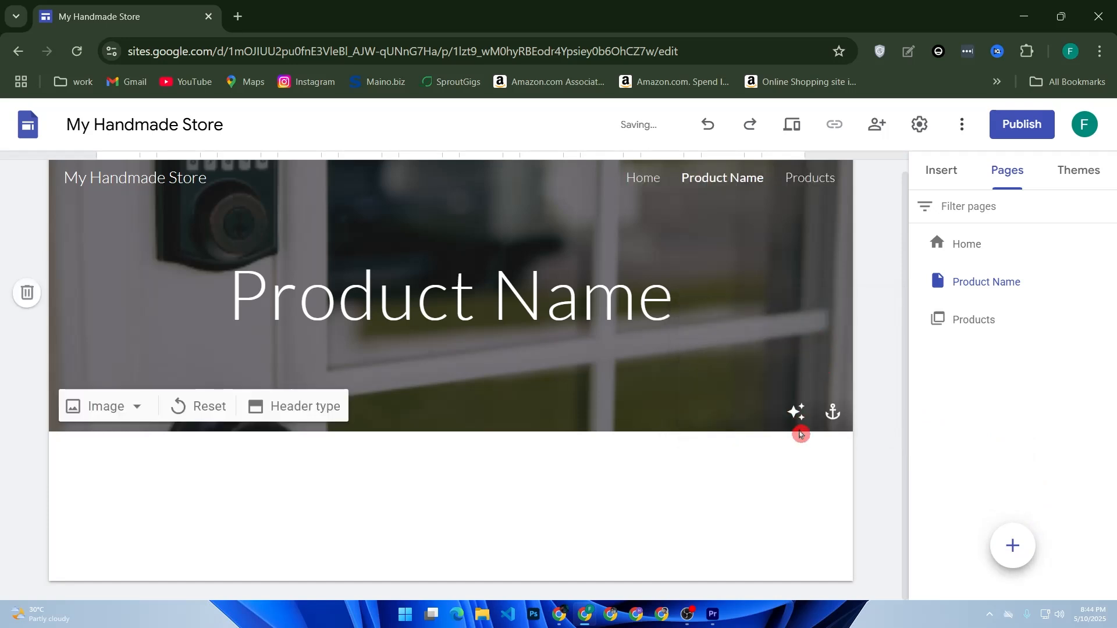
click(833, 412)
click(785, 445)
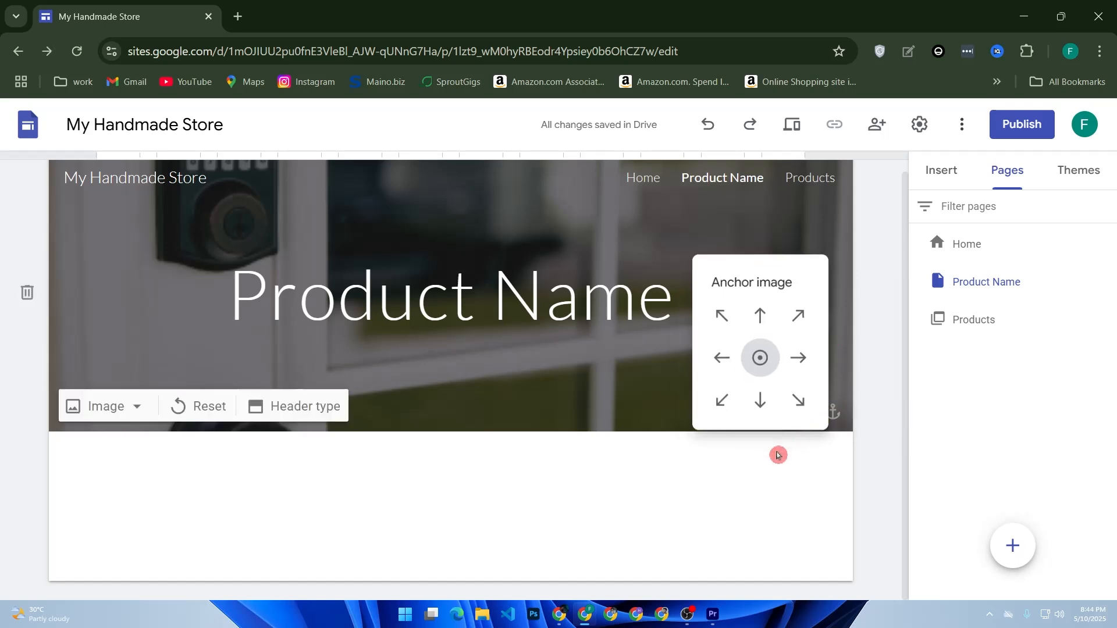
click(797, 412)
click(797, 412)
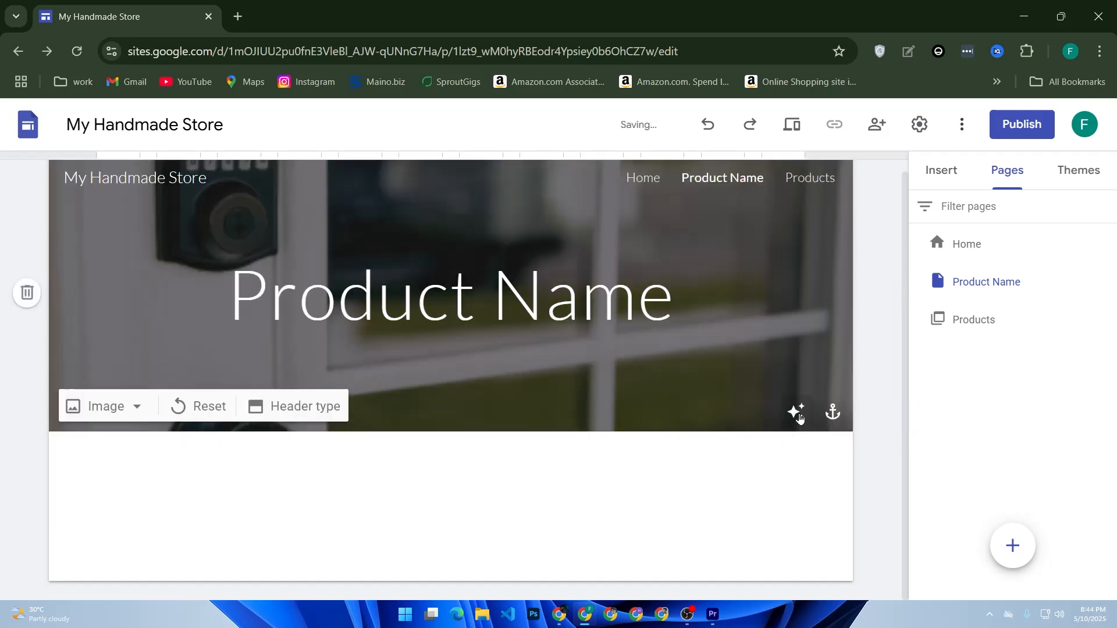
click(760, 459)
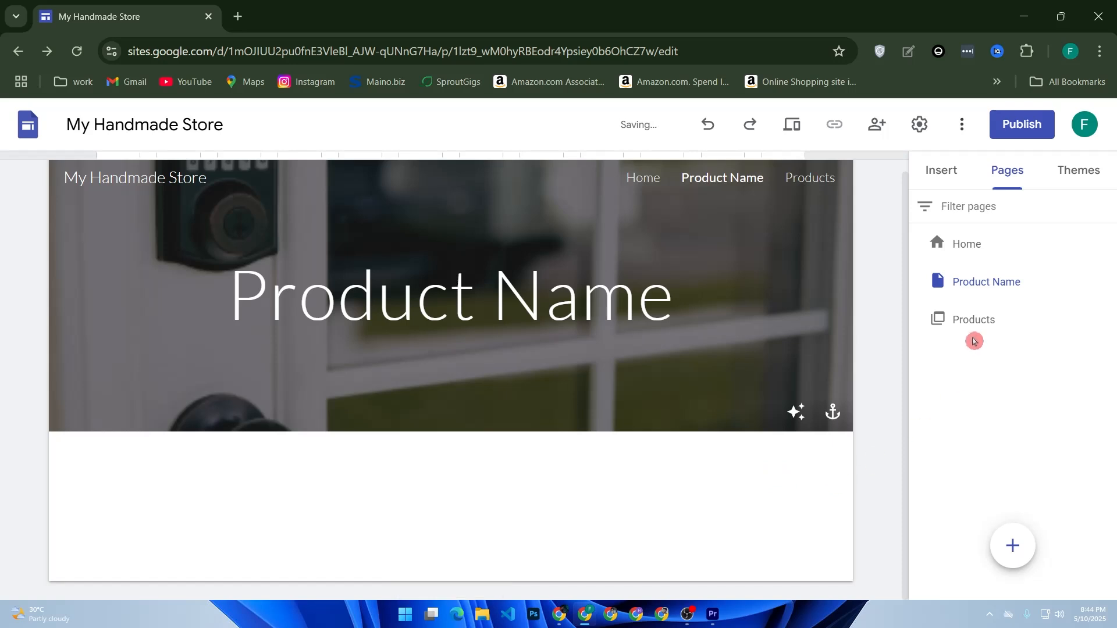
click(987, 283)
click(976, 331)
double_click(977, 327)
click(1076, 365)
click(977, 321)
double_click(977, 321)
Add an empty footer below the content of the Product Name page
mouse_move(586, 430)
click(474, 497)
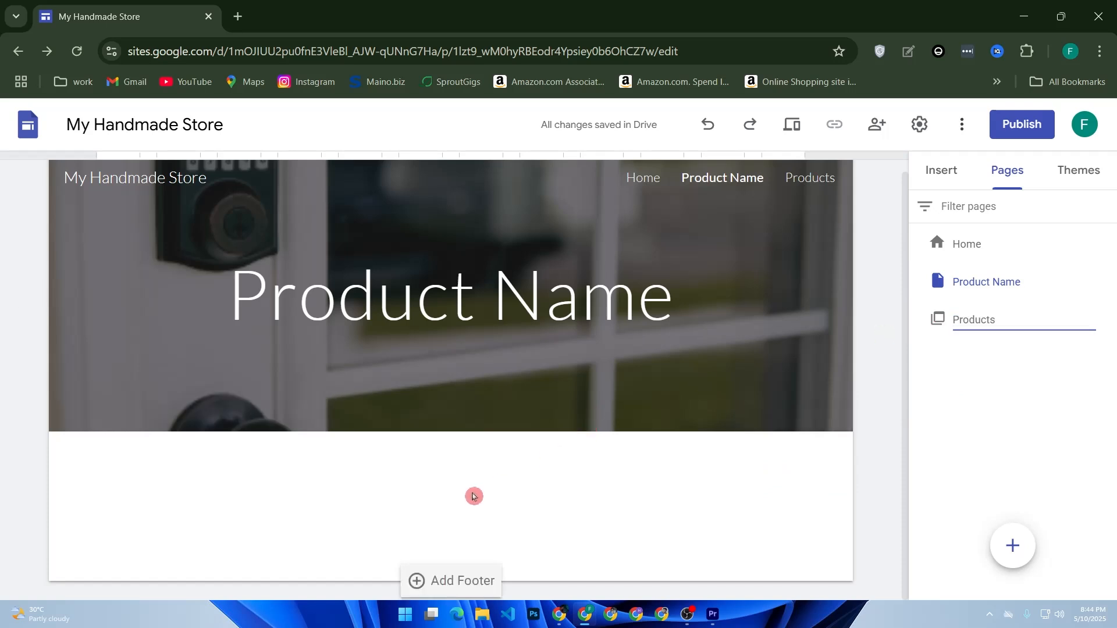
click(463, 579)
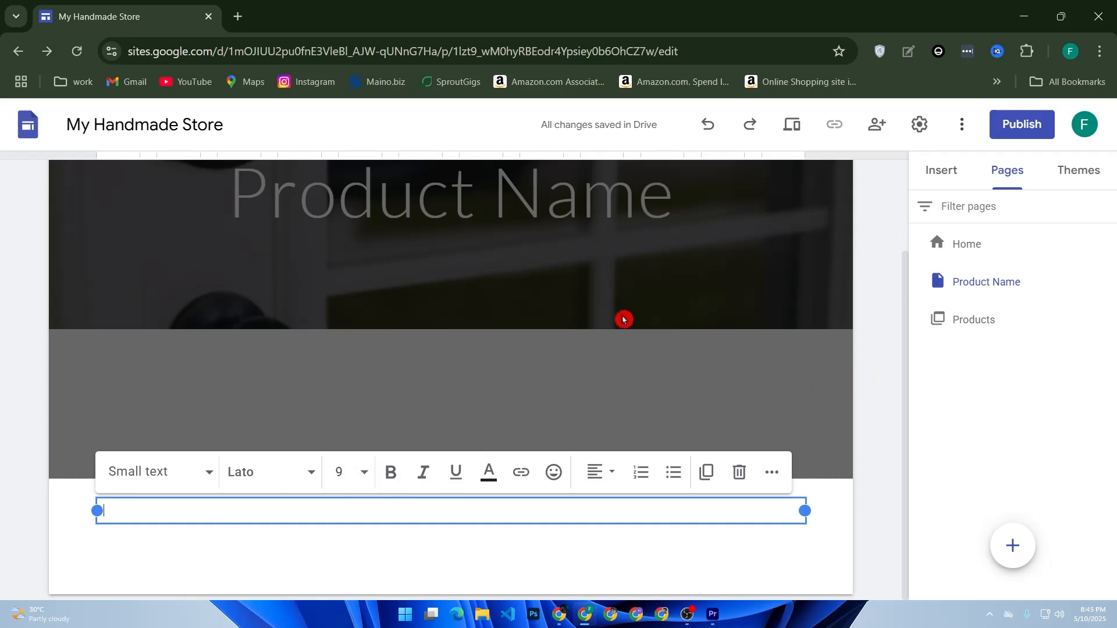
scroll(797, 341, up, 2)
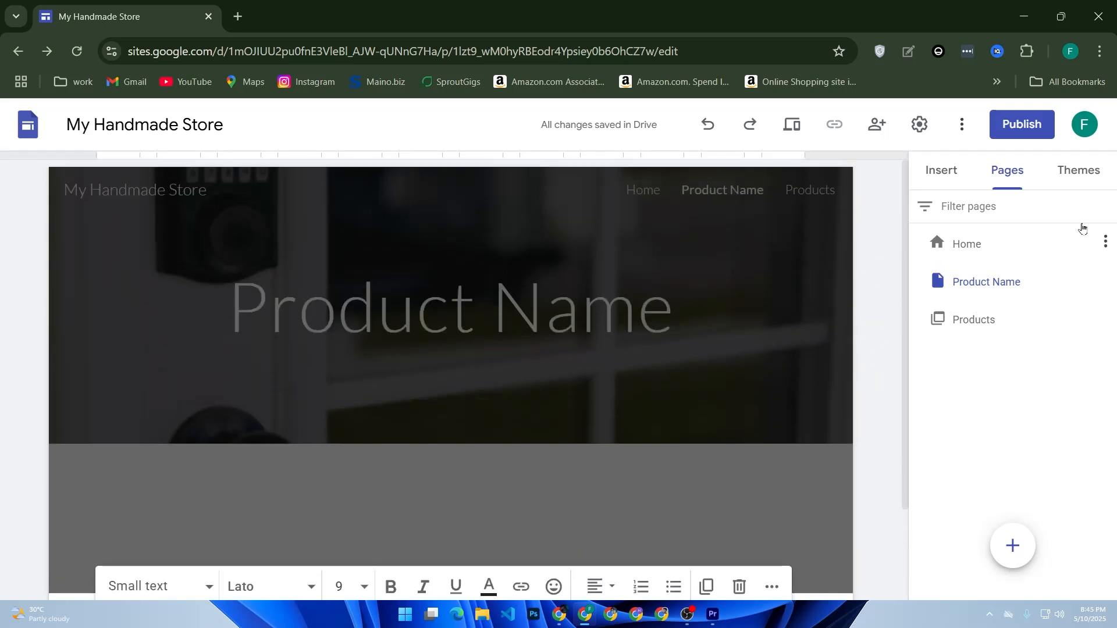
Apply the Diplomat theme to the site
click(1085, 178)
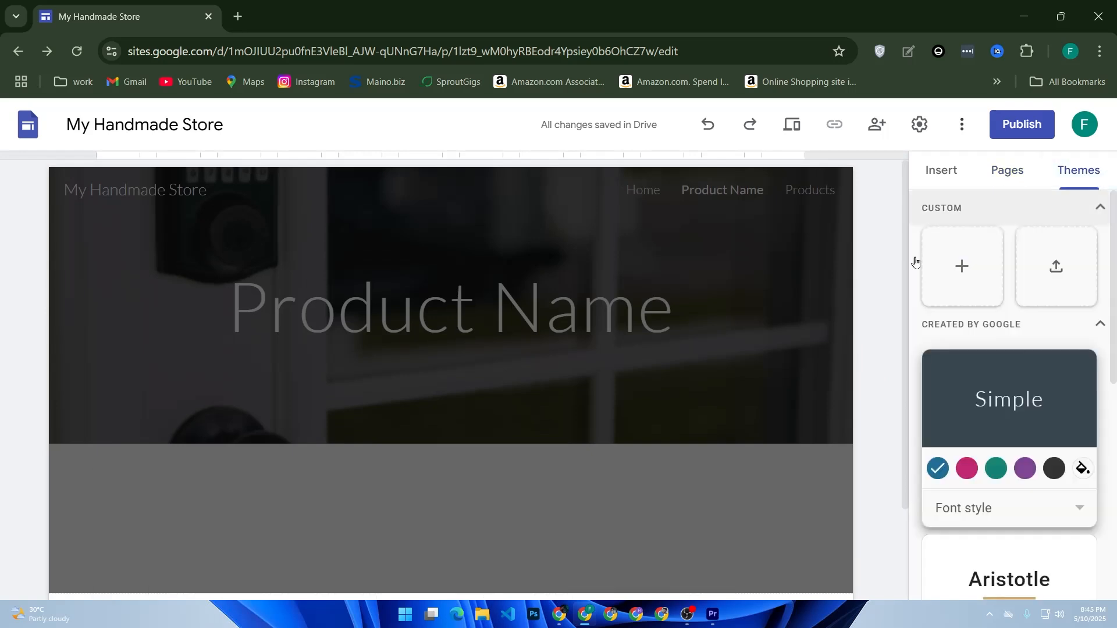
scroll(1028, 406, down, 5)
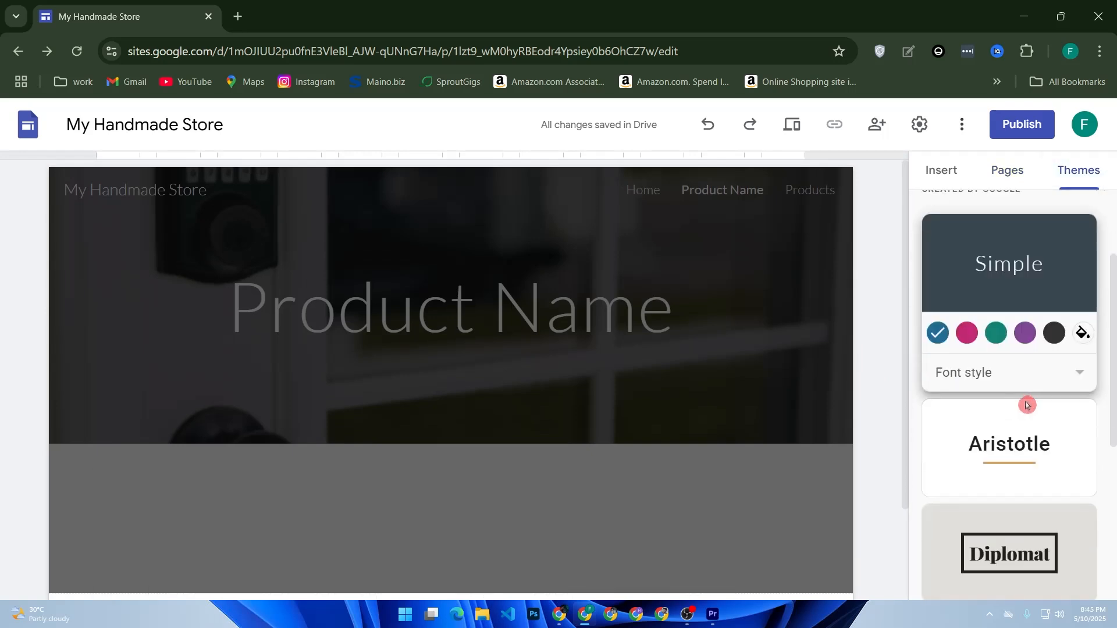
scroll(1028, 409, down, 3)
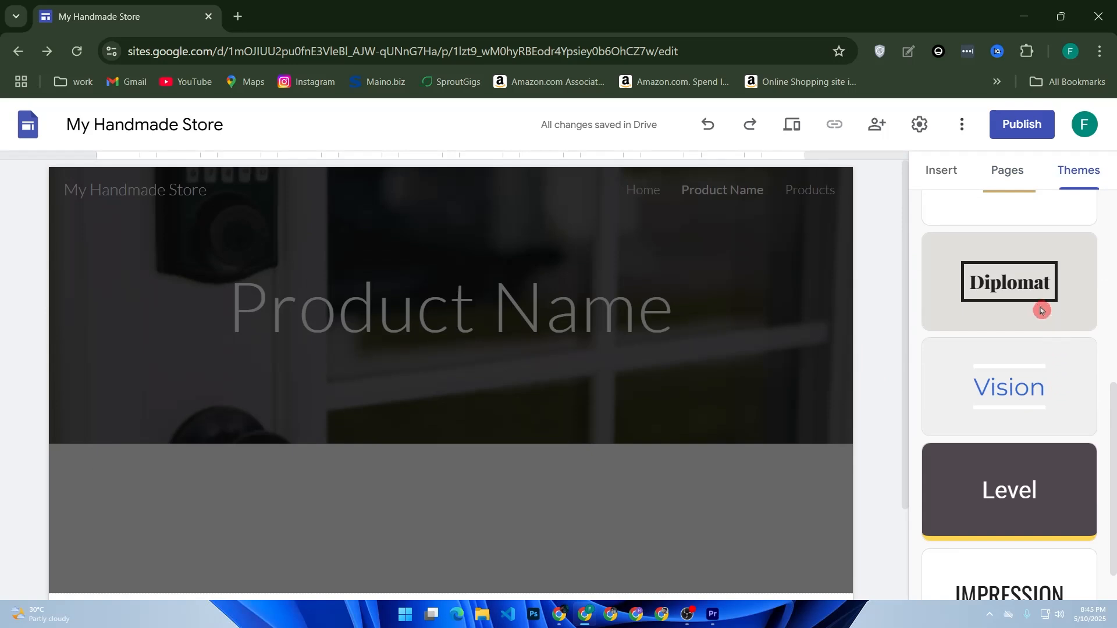
click(998, 272)
scroll(767, 381, down, 3)
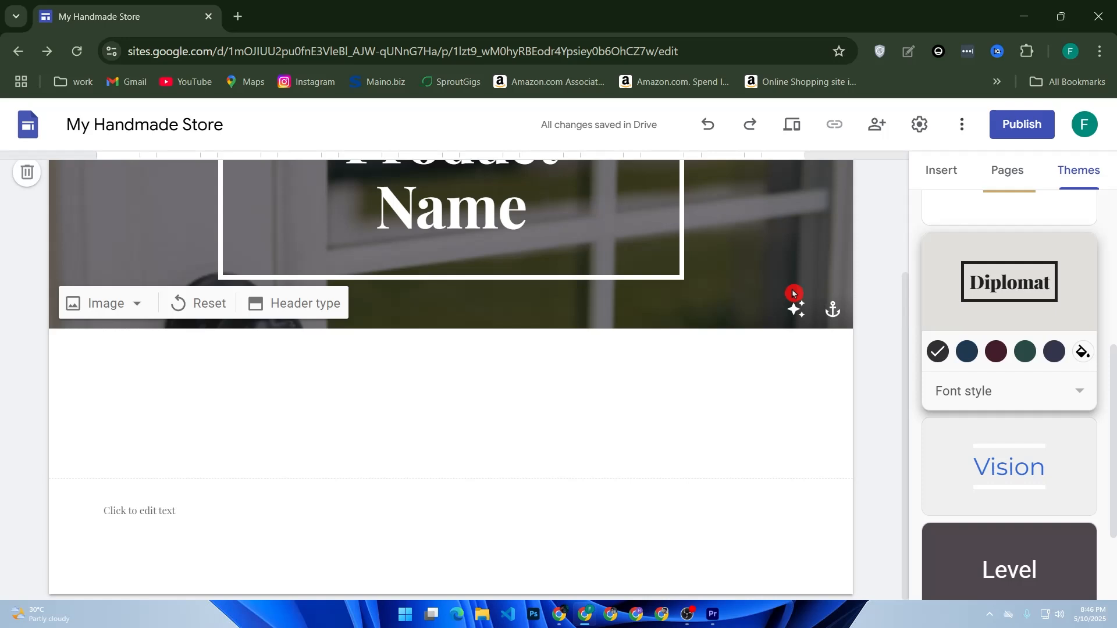
Add a new page named "About Us" to the site
click(983, 174)
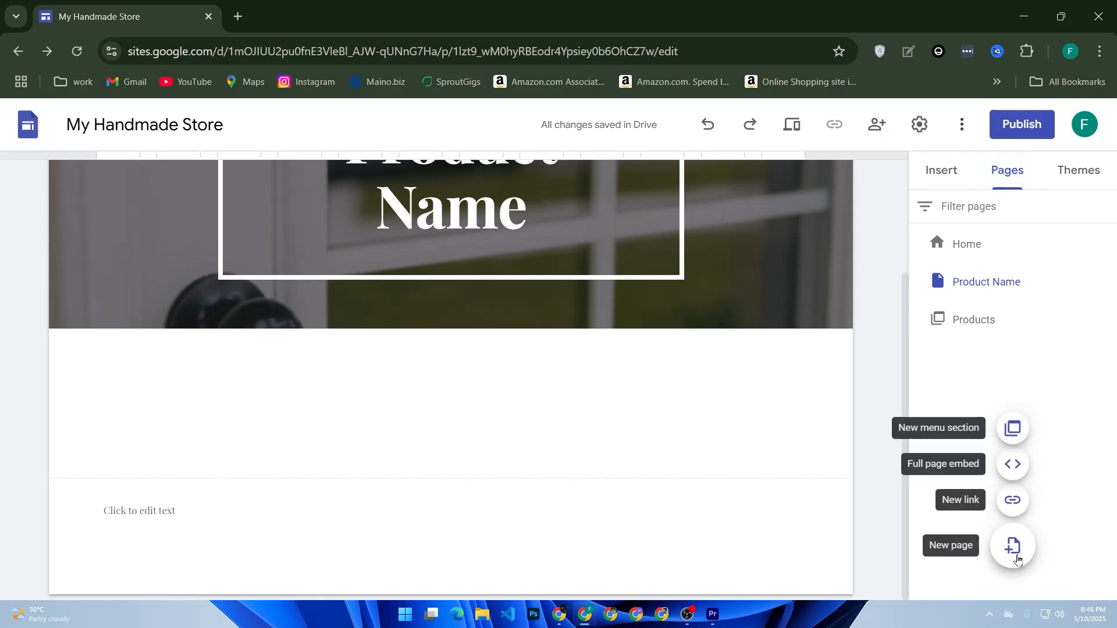
click(1013, 547)
text(About Us)
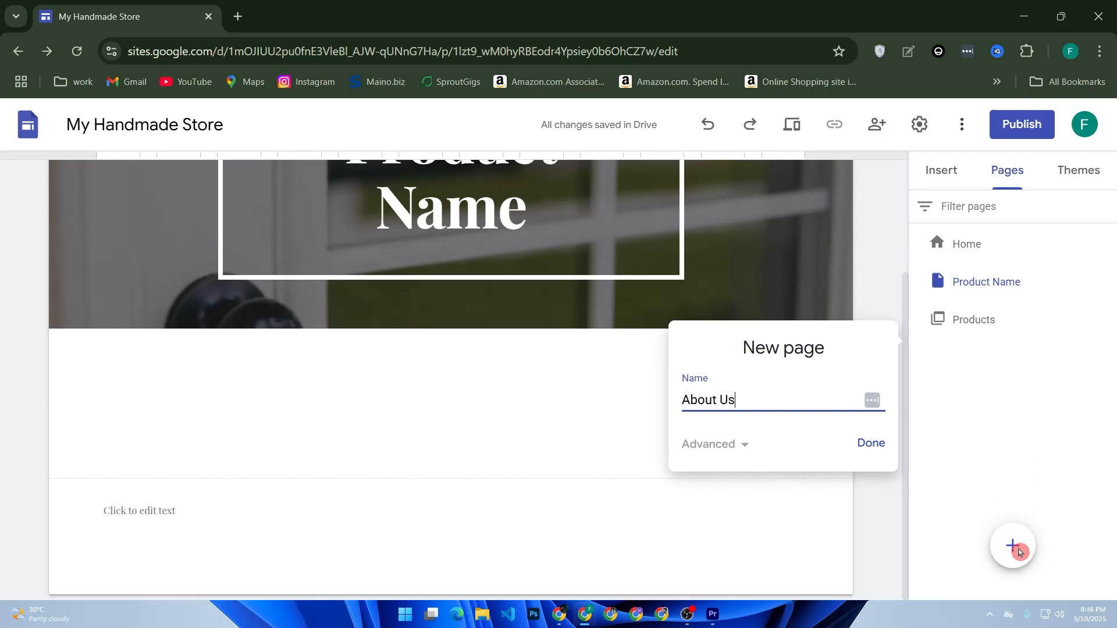
key(Return)
scroll(544, 477, down, 2)
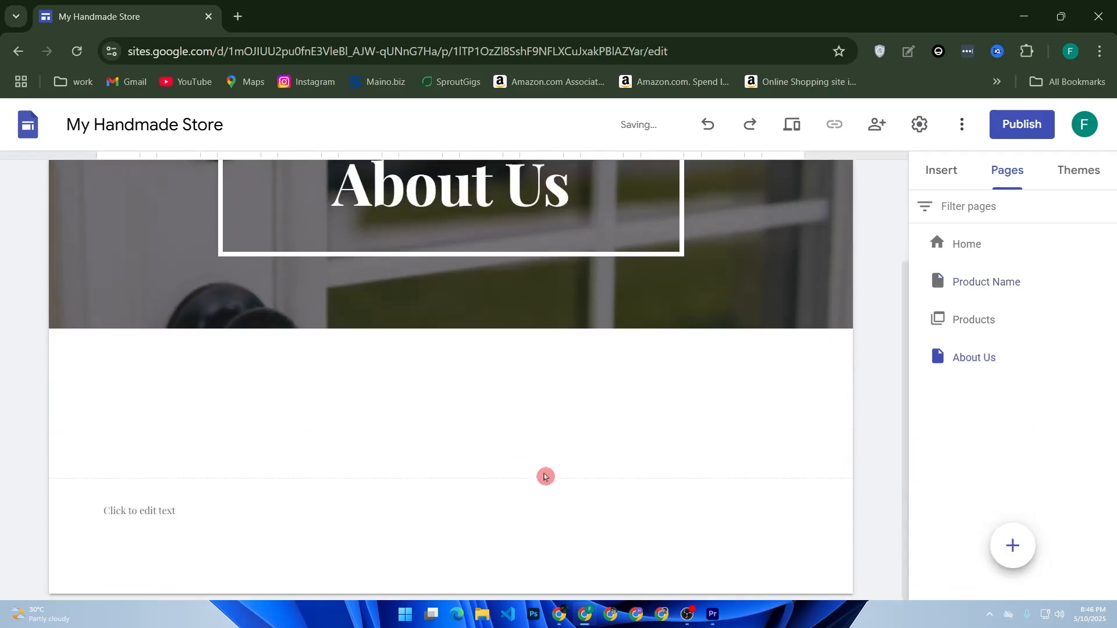
scroll(805, 379, up, 2)
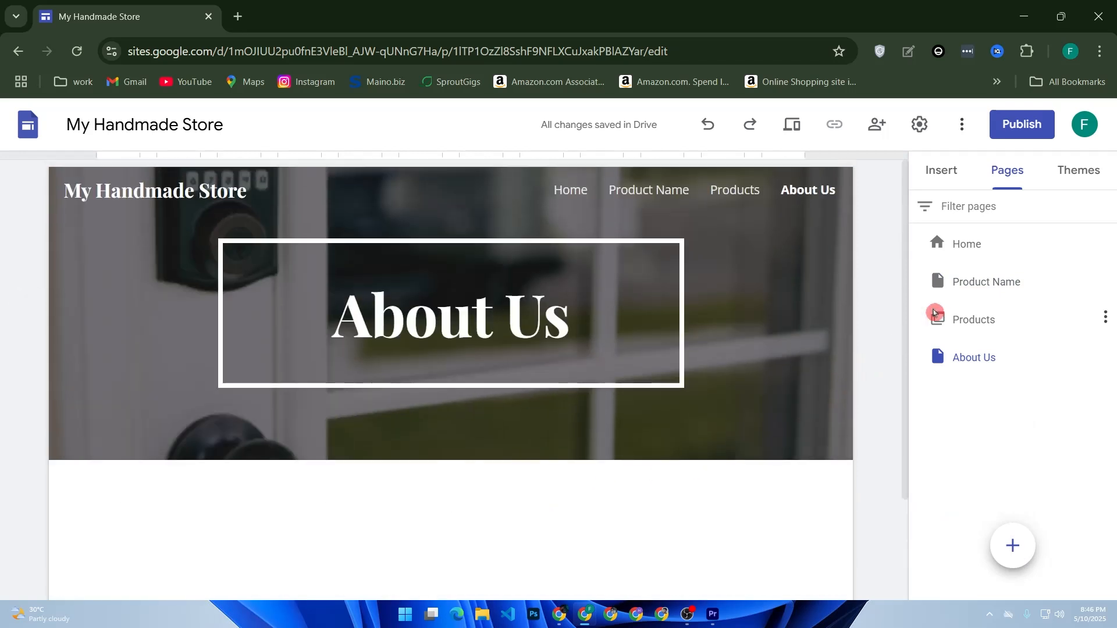
Review the Home, Product Name and About Us pages in the applied theme and look over the available themes
click(962, 244)
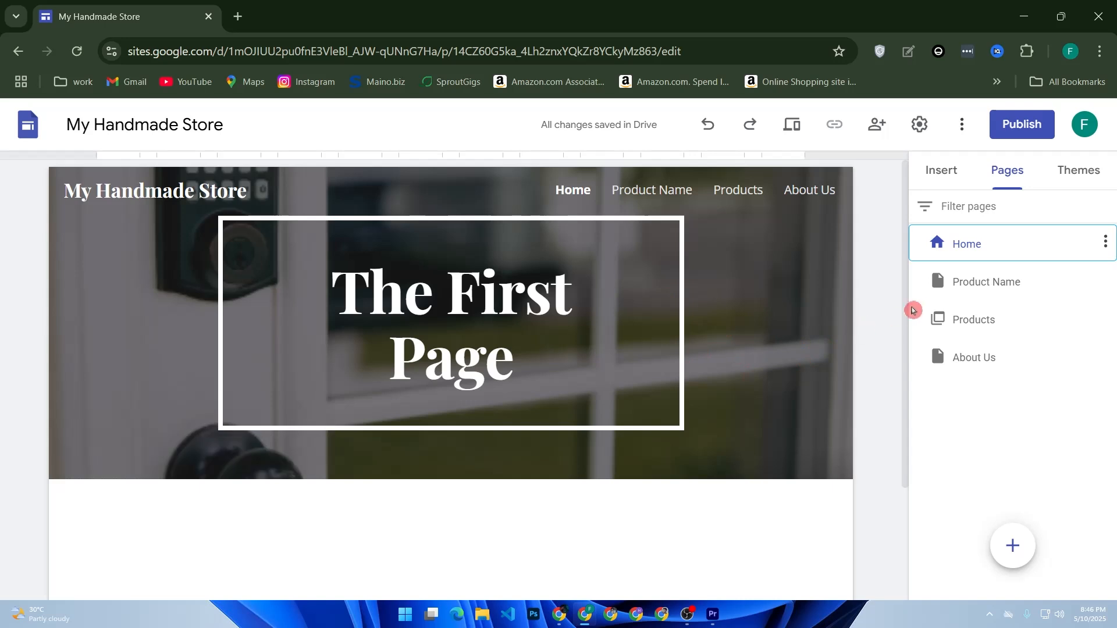
click(958, 285)
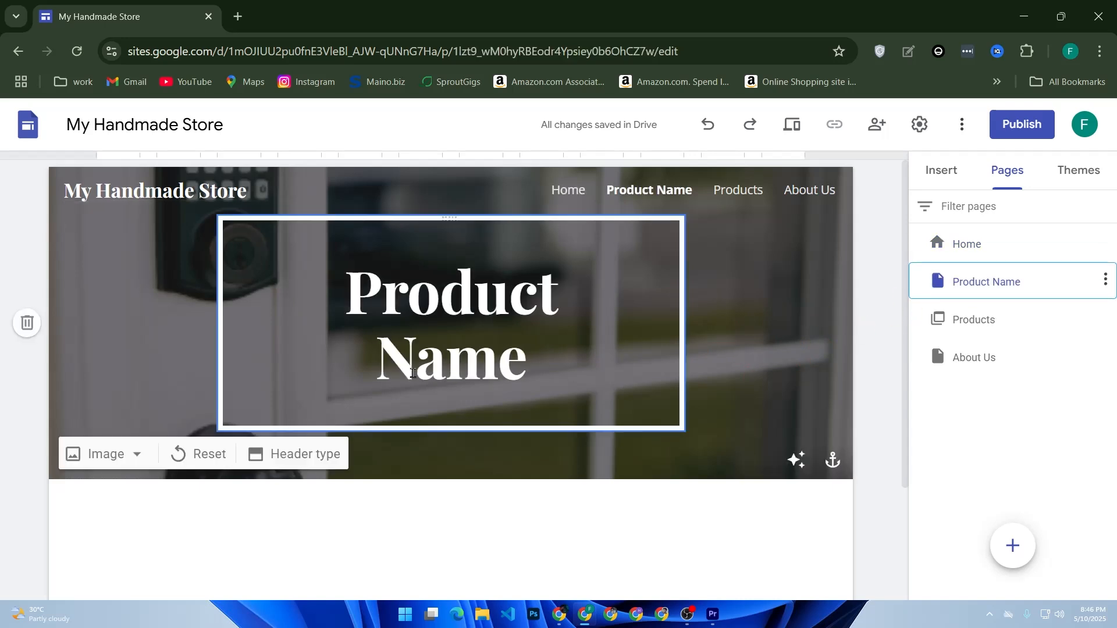
scroll(362, 496, down, 3)
click(984, 364)
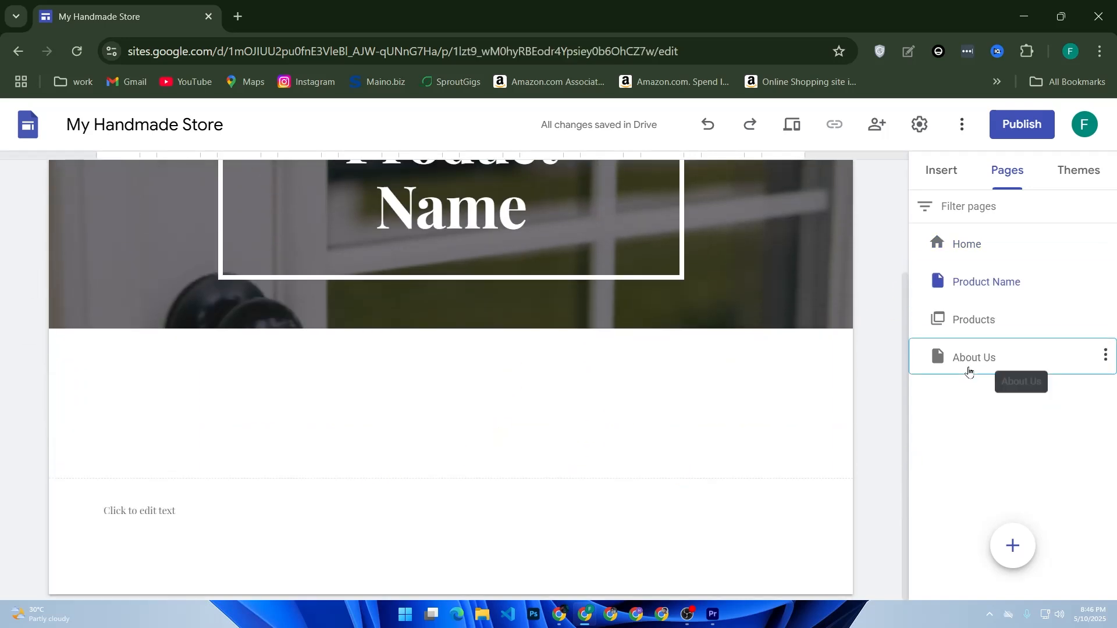
scroll(523, 408, down, 2)
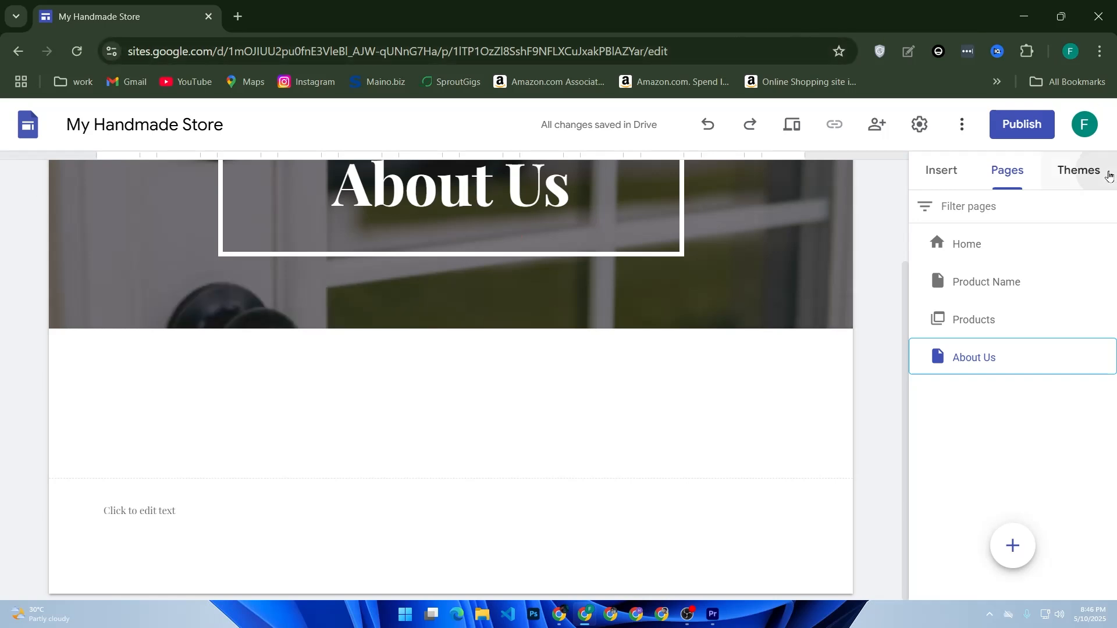
click(1104, 172)
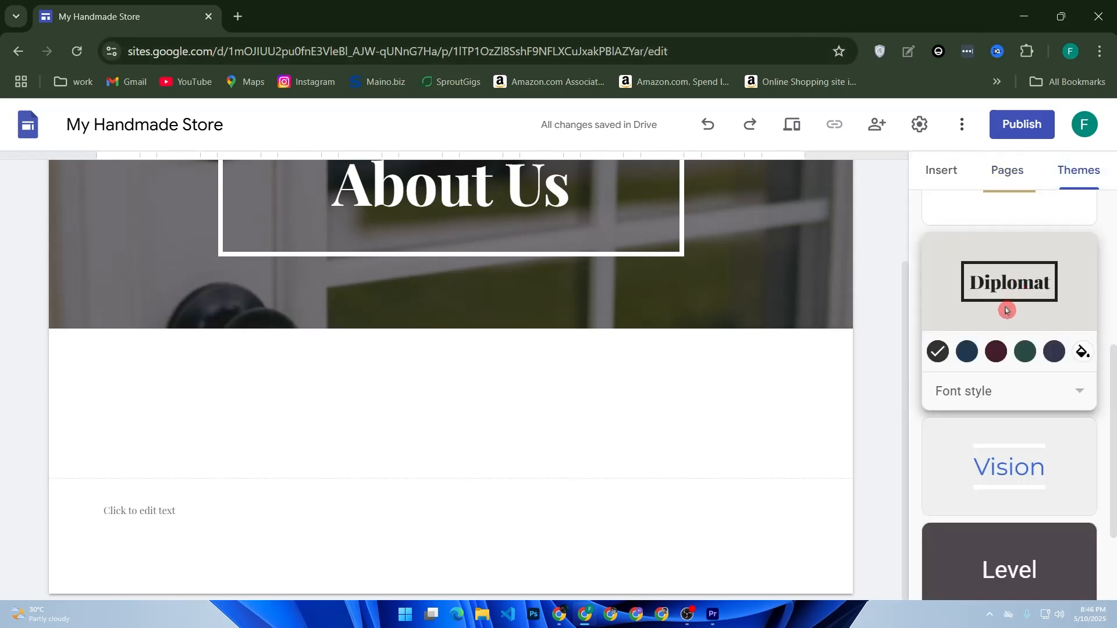
scroll(1006, 309, up, 5)
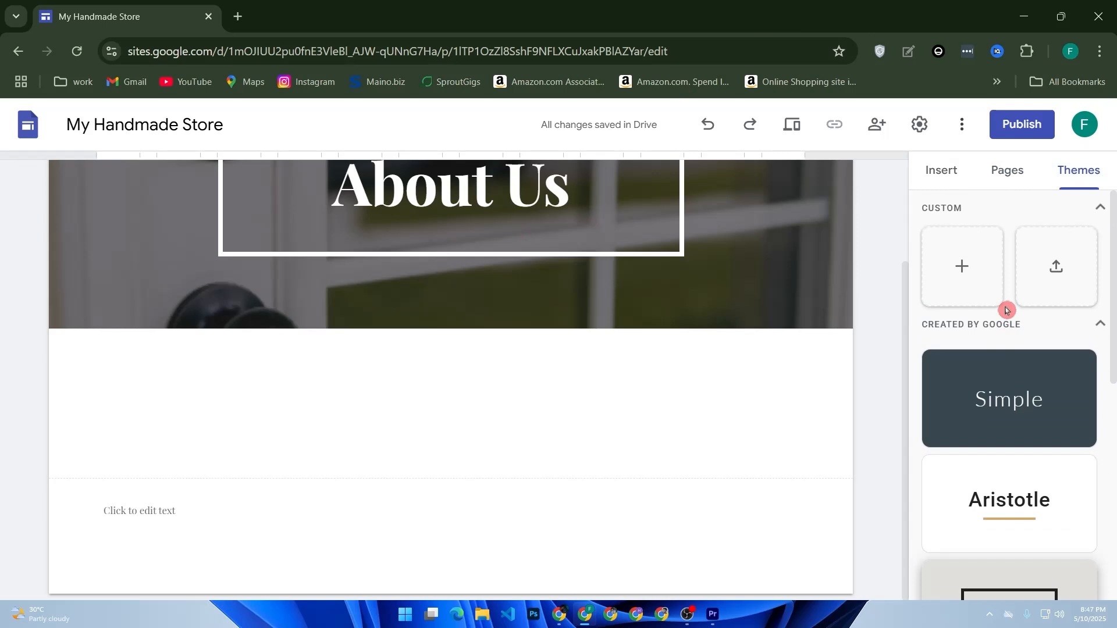
mouse_move(666, 284)
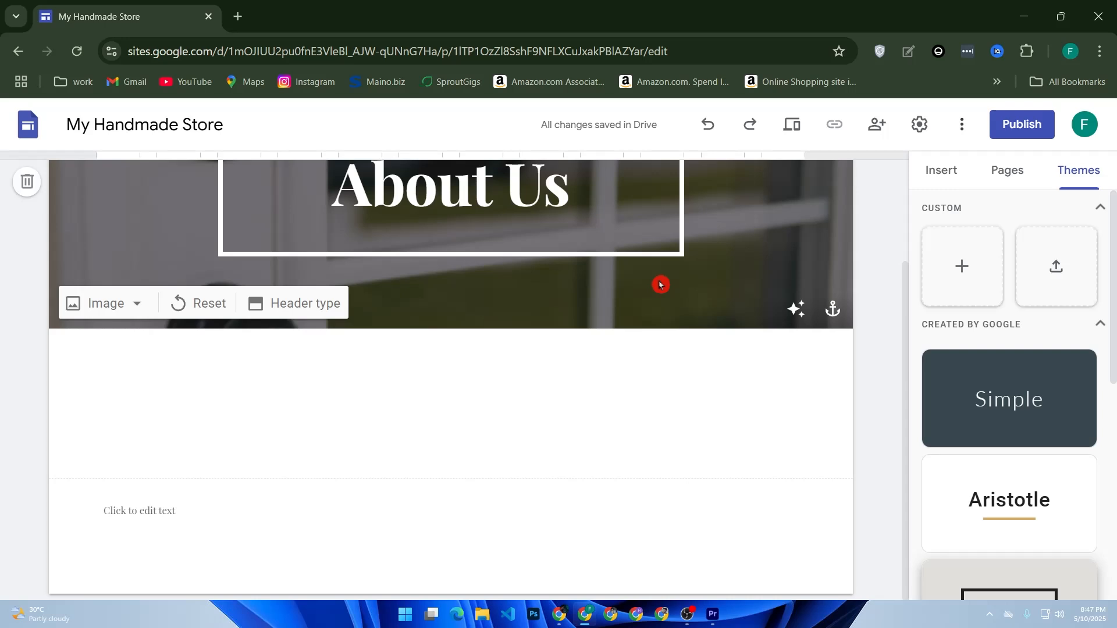
Publish the site to the web with the address "myhandmadestore"
click(1018, 124)
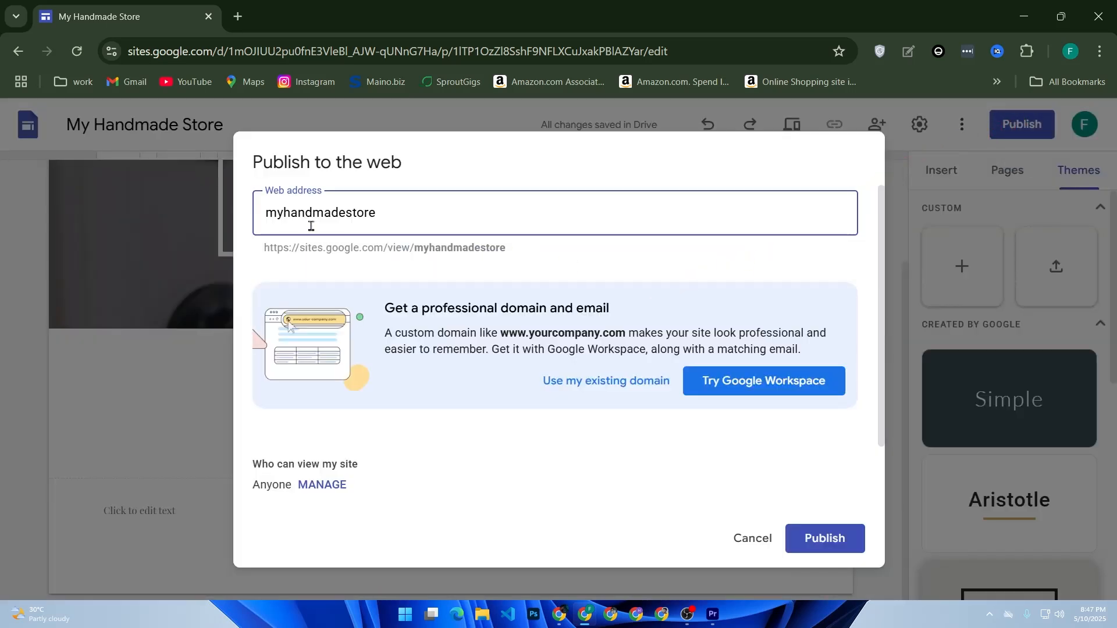
drag(419, 208, 313, 213)
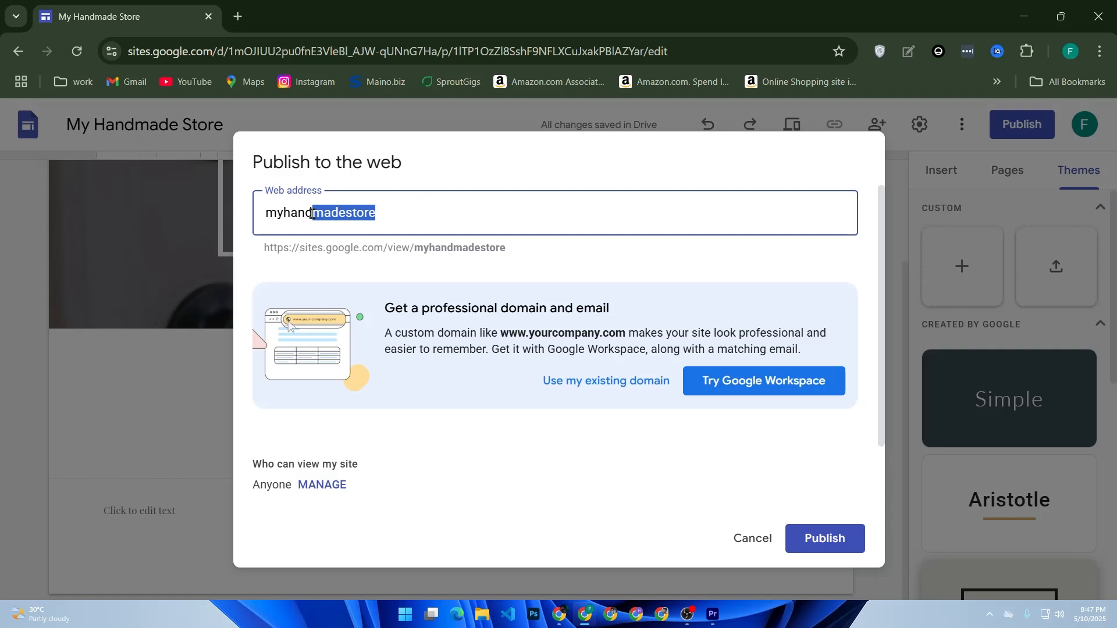
drag(265, 247, 516, 260)
click(625, 259)
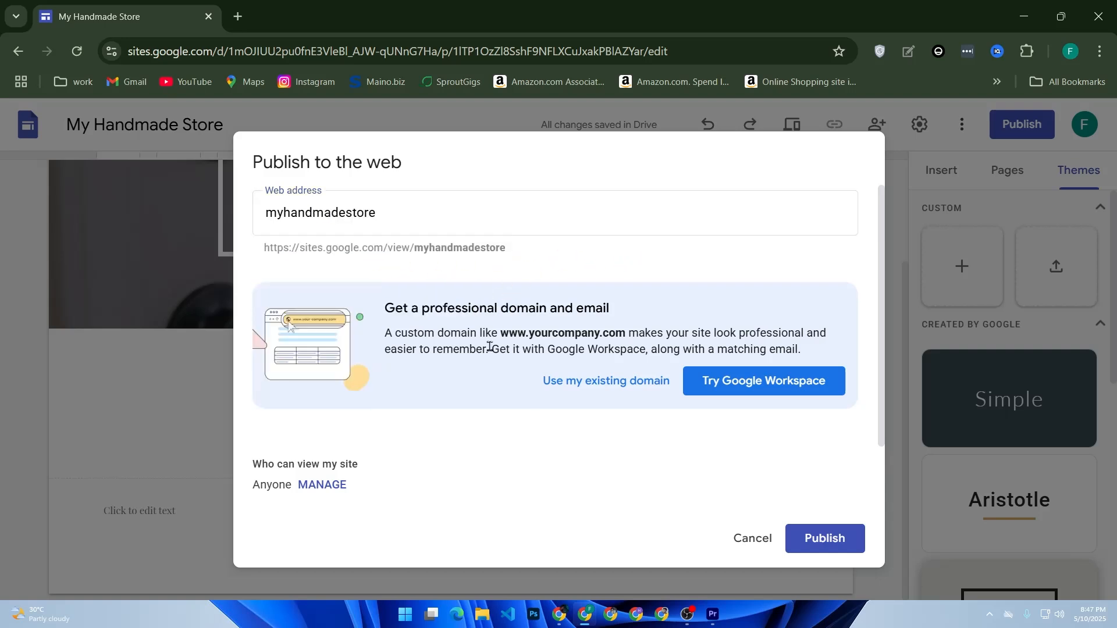
click(824, 544)
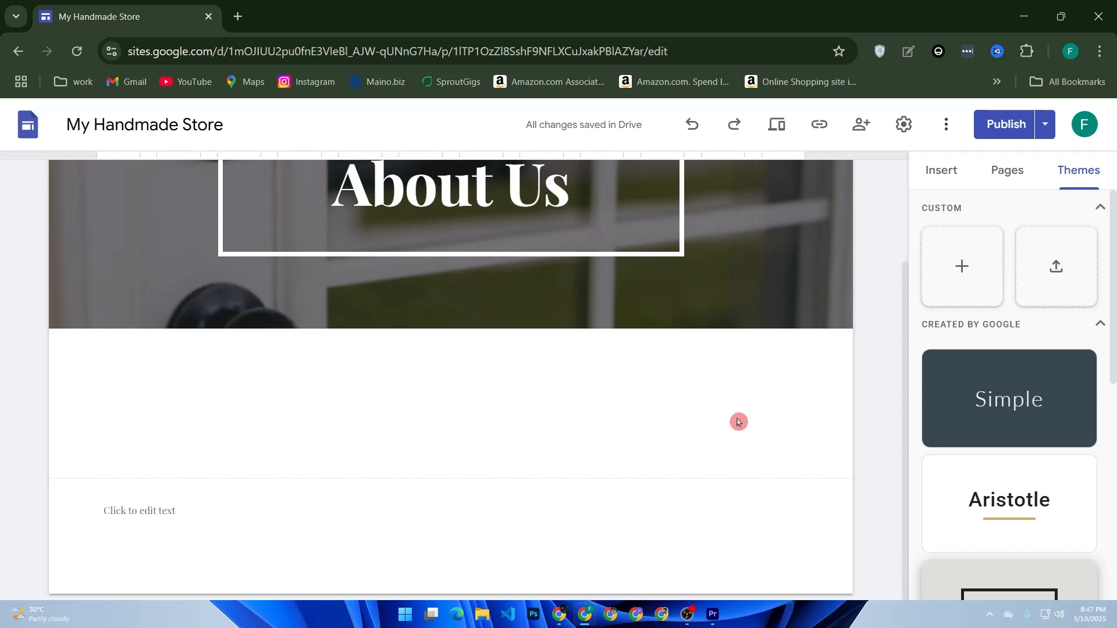
Insert a content block with three images, each with a heading and text below it, on the About Us page
scroll(836, 389, up, 3)
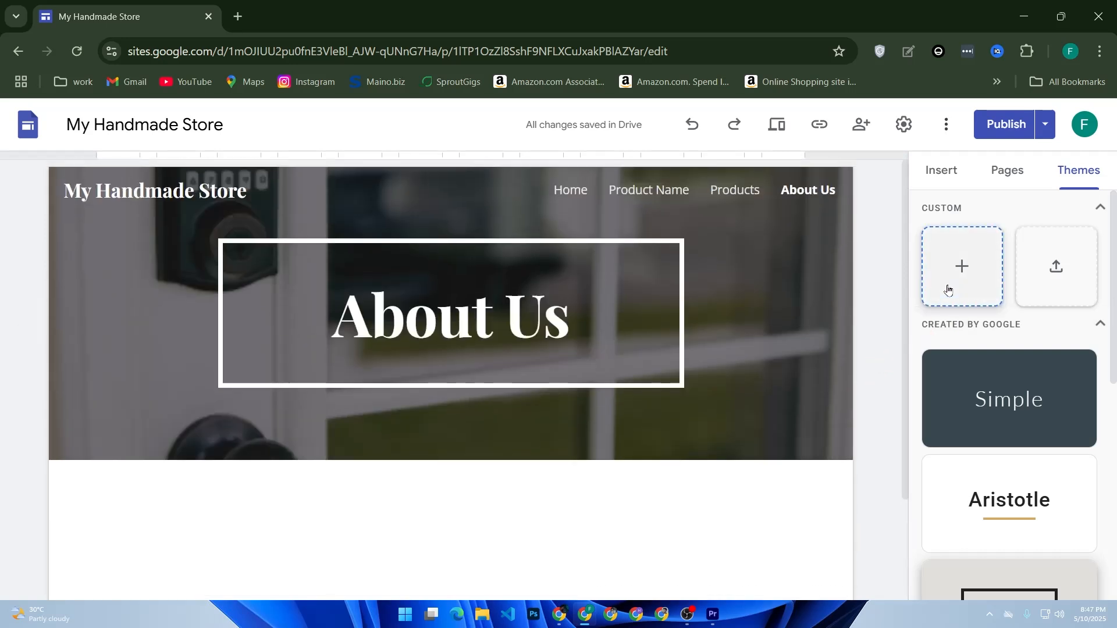
click(944, 175)
click(932, 351)
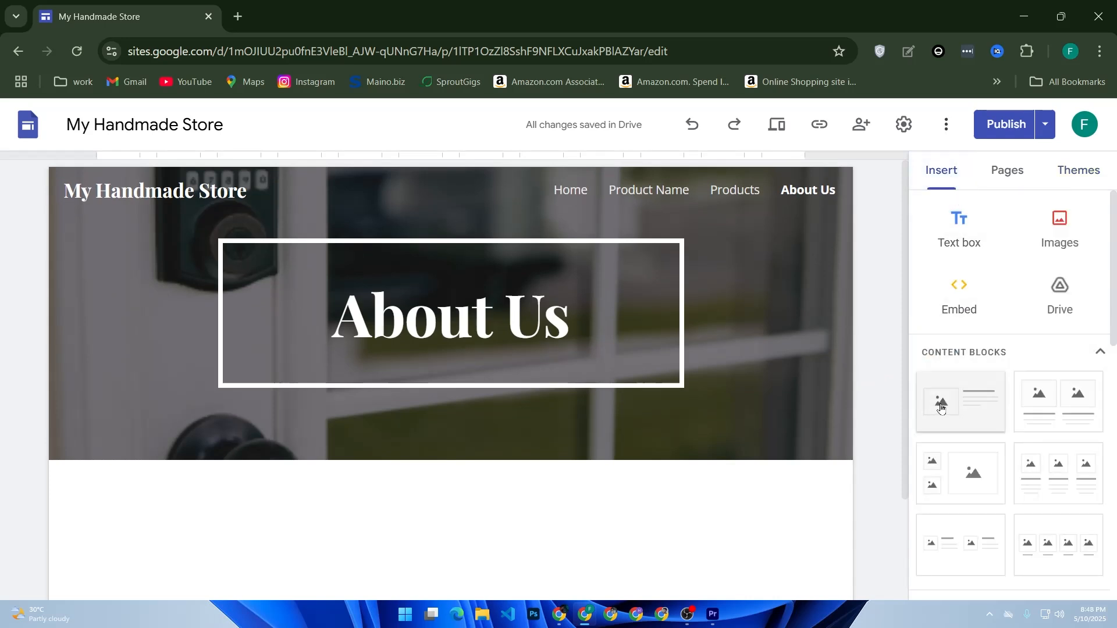
scroll(951, 407, down, 3)
click(1073, 337)
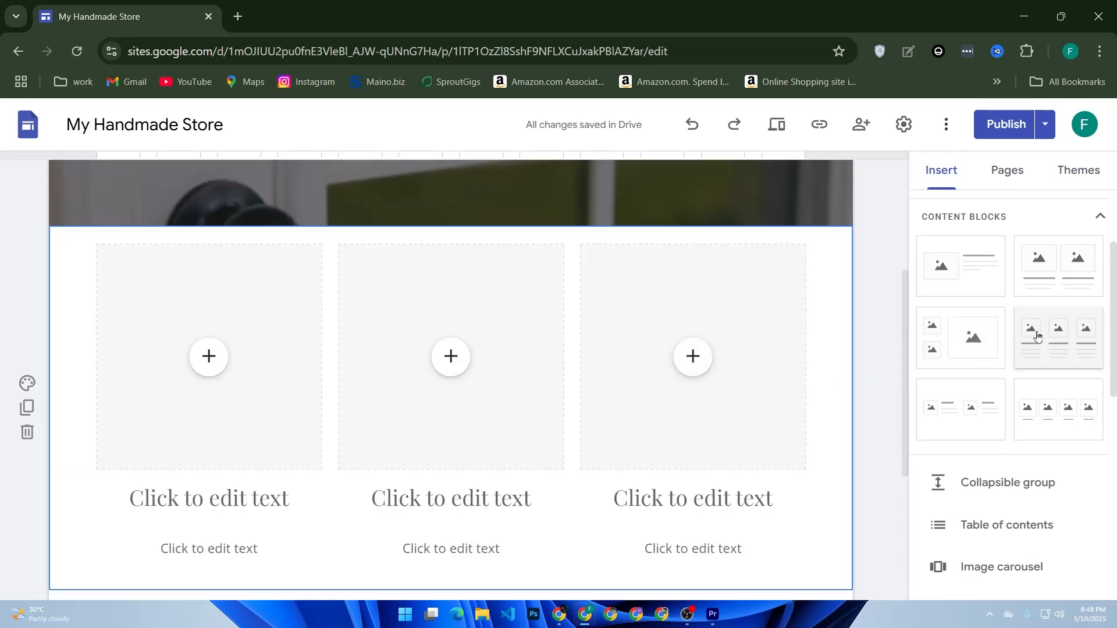
Upload the picture of the black long-sleeved top into the content block's first image placeholder
click(217, 365)
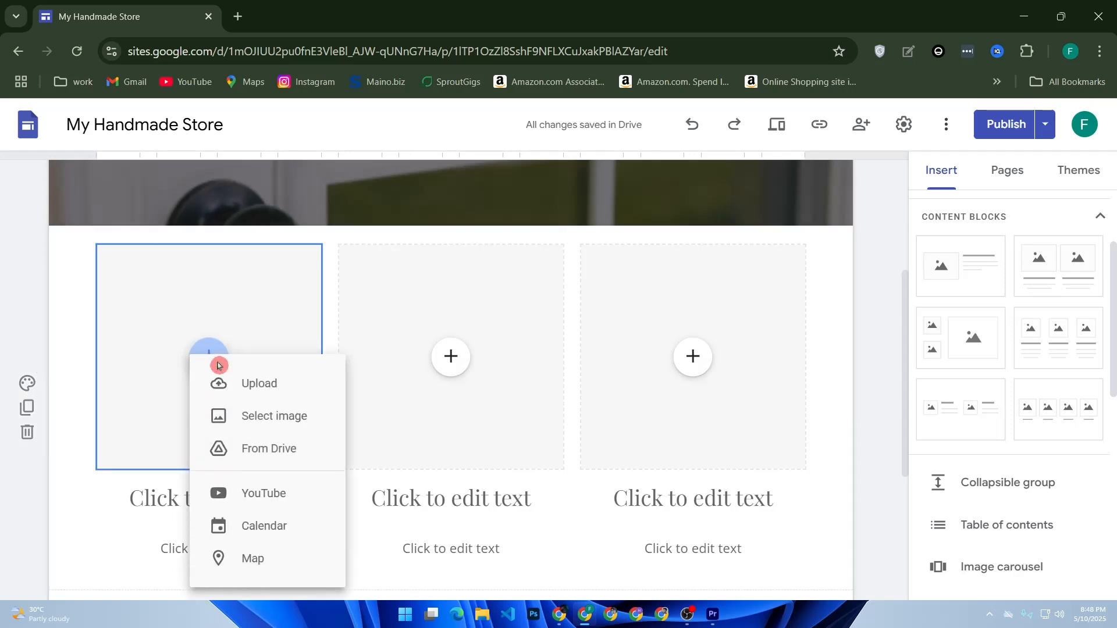
click(239, 382)
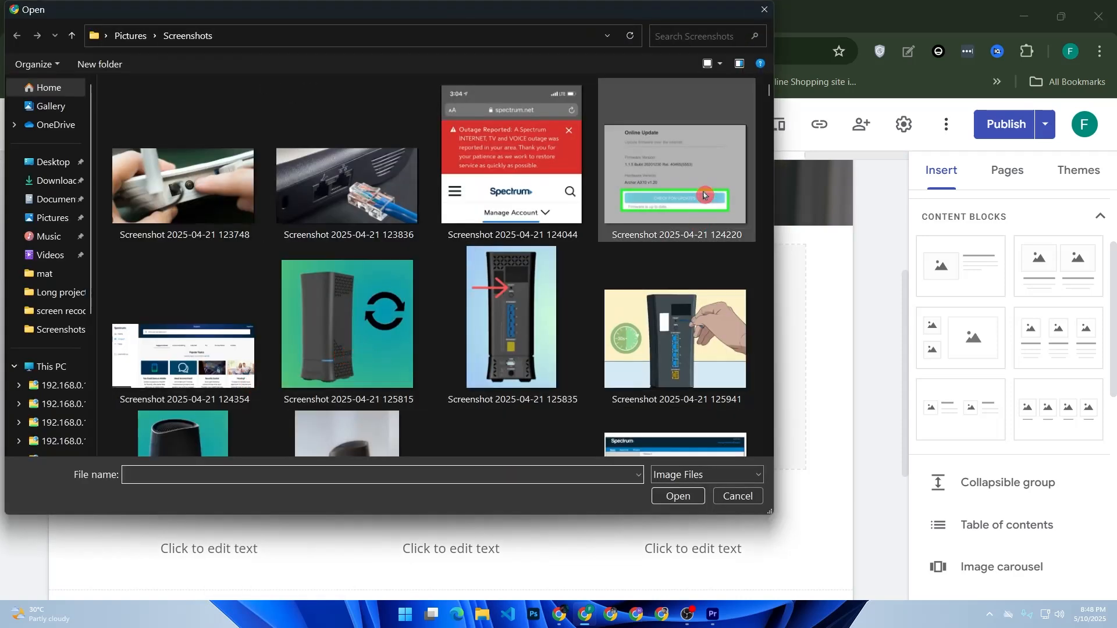
drag(768, 92, 754, 356)
double_click(377, 184)
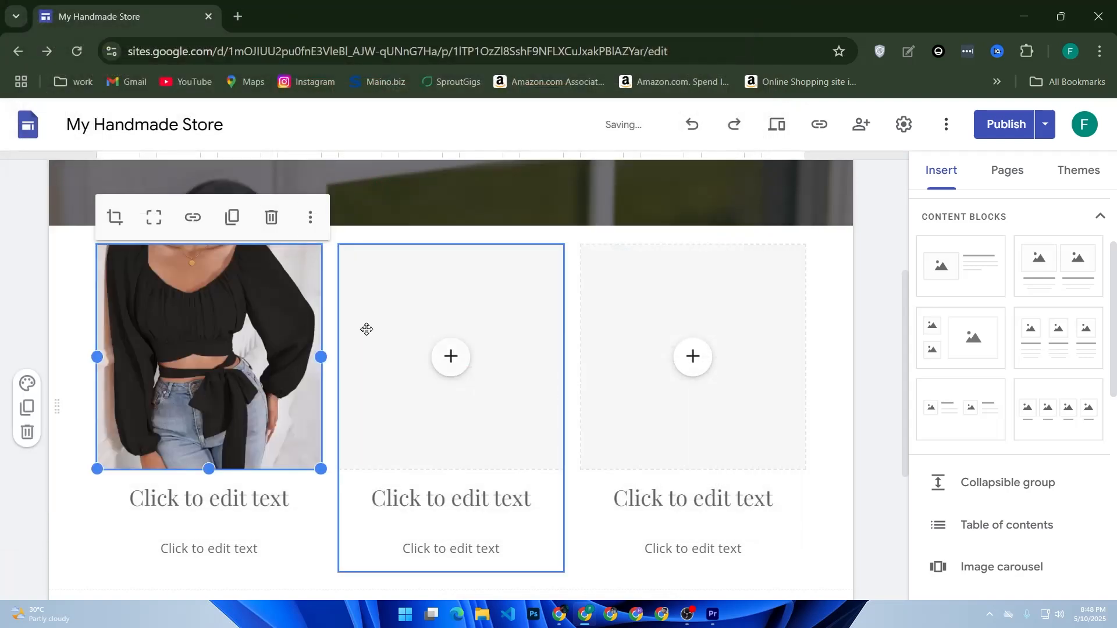
click(453, 361)
click(558, 375)
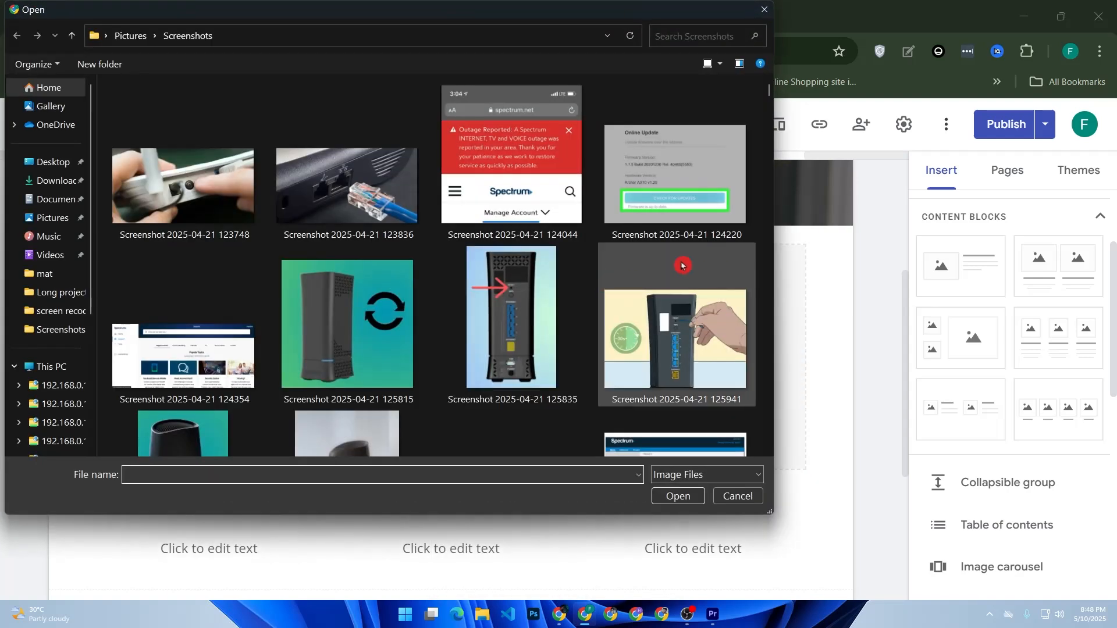
click(521, 334)
double_click(319, 345)
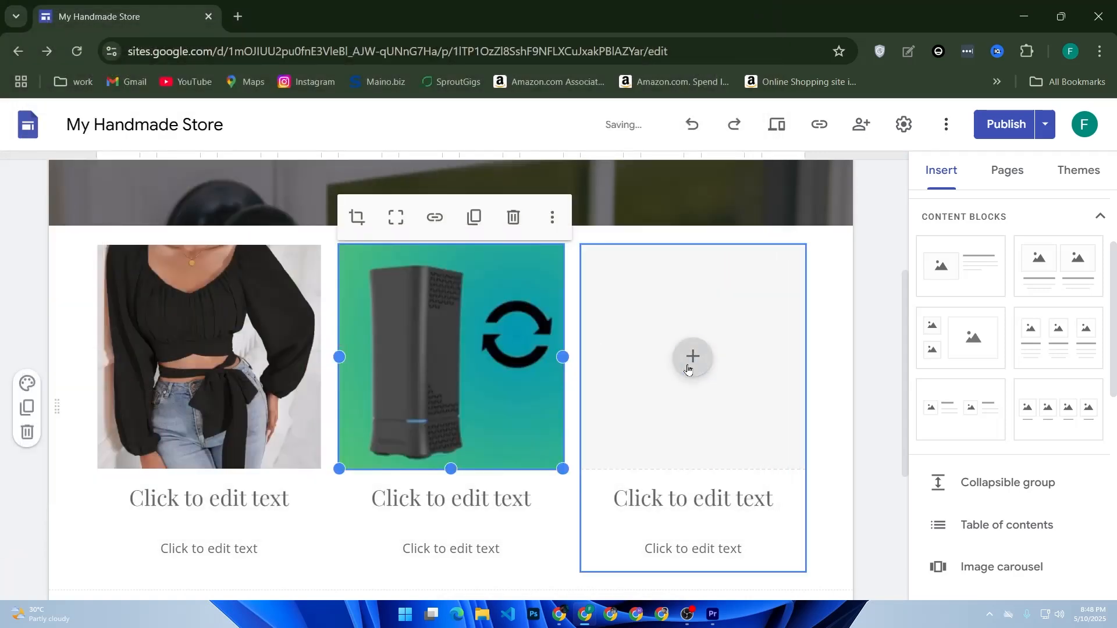
click(231, 504)
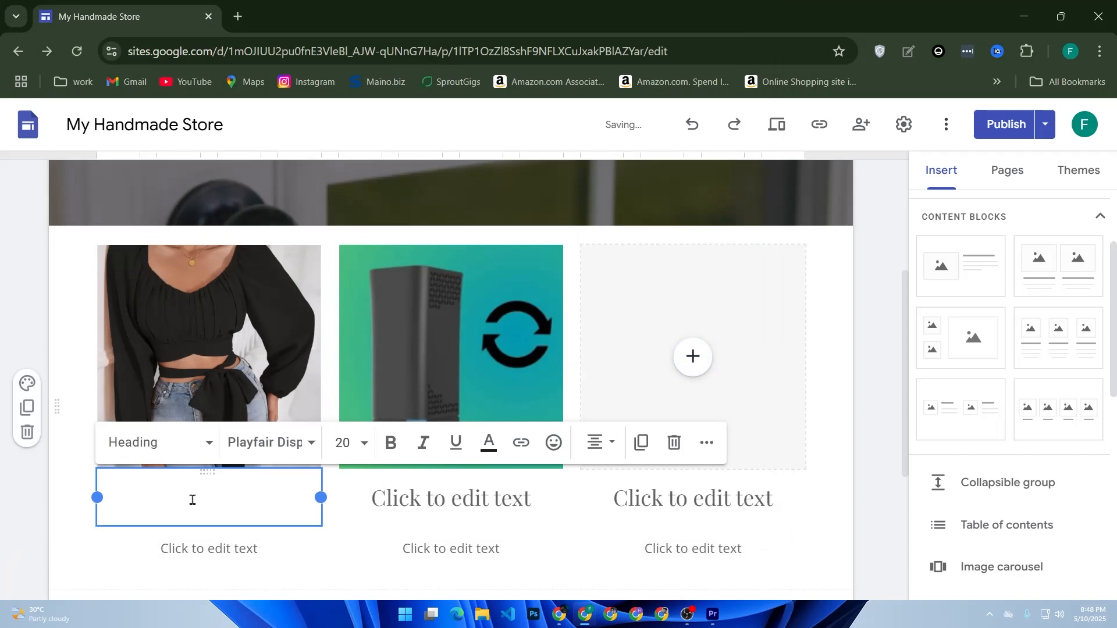
click(230, 548)
click(452, 540)
scroll(760, 561, down, 1)
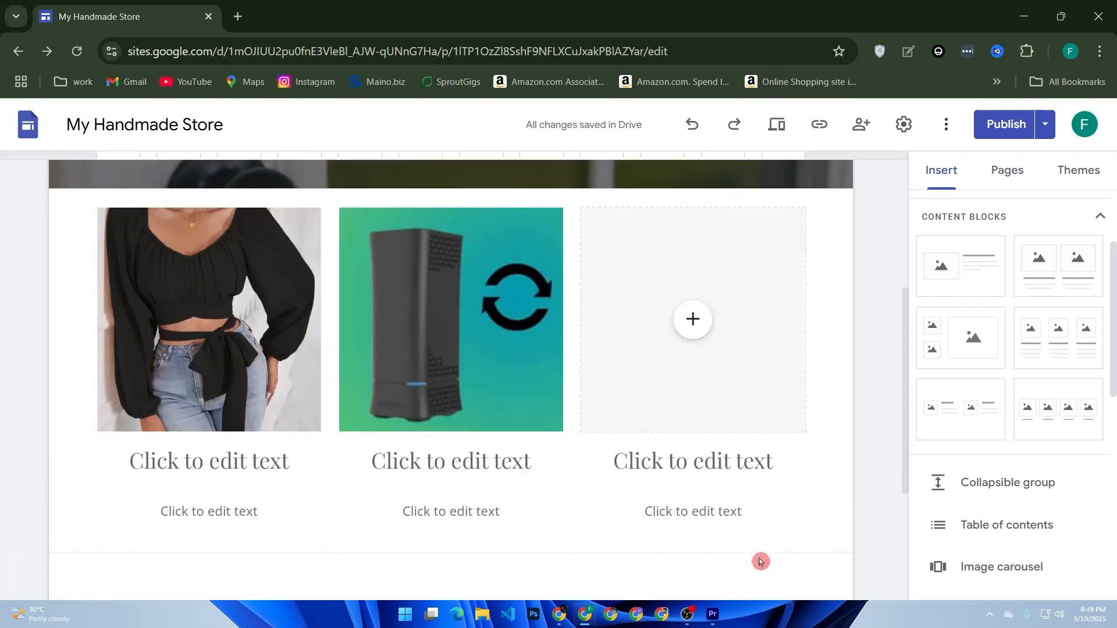
Enter the heading "Stylish Tops For Women" under the content block's first image
click(277, 461)
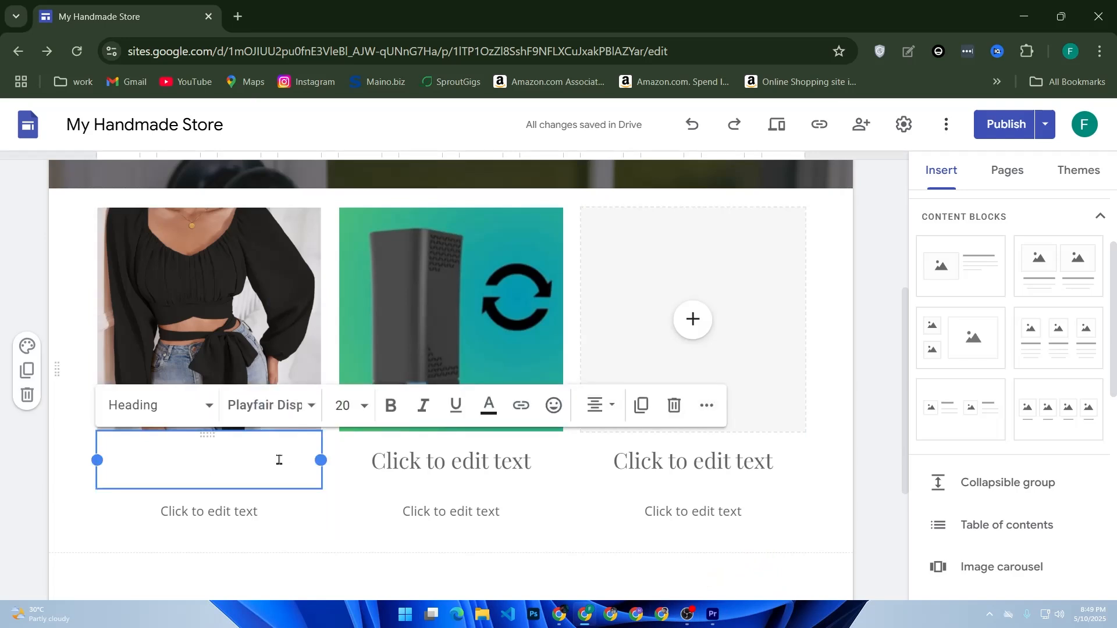
text(top)
key(BackSpace)
key(BackSpace)
key(BackSpace)
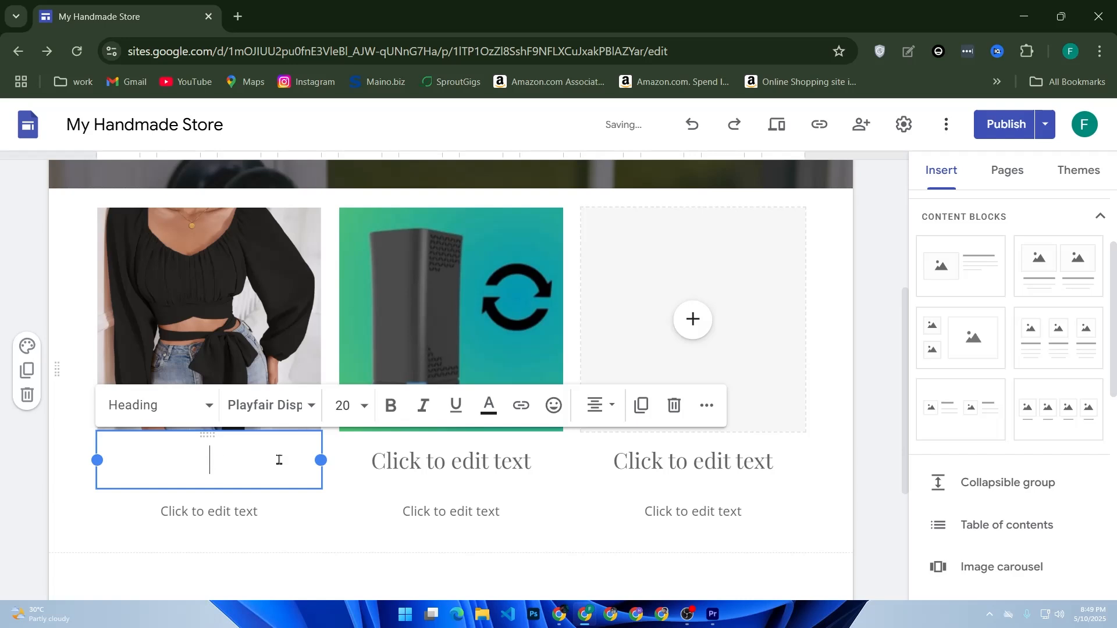
text(Stylish Tops)
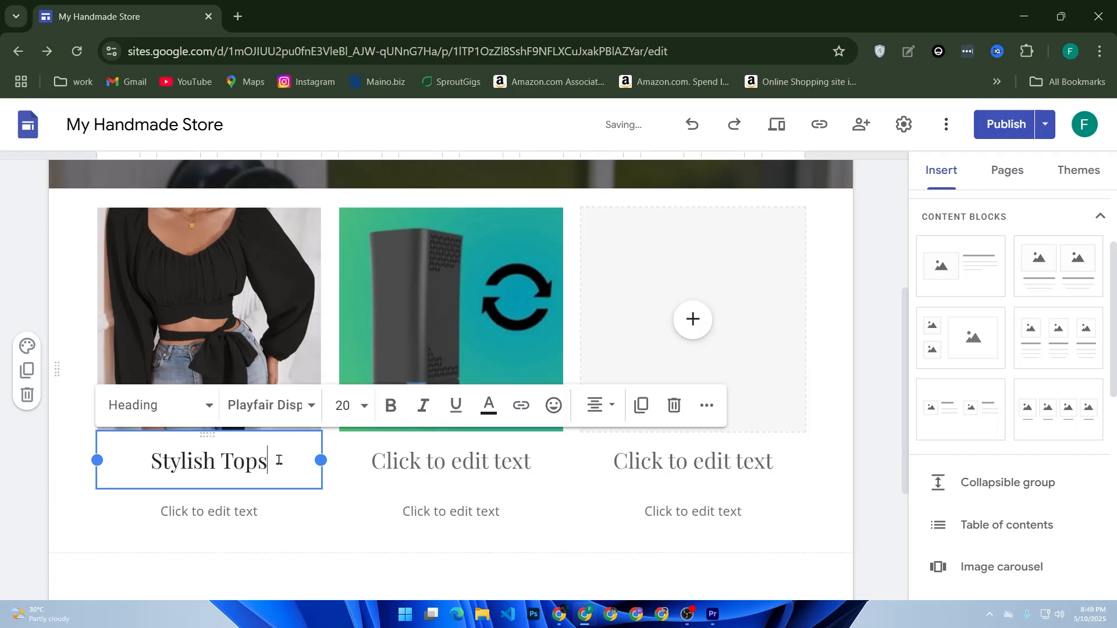
text( for )
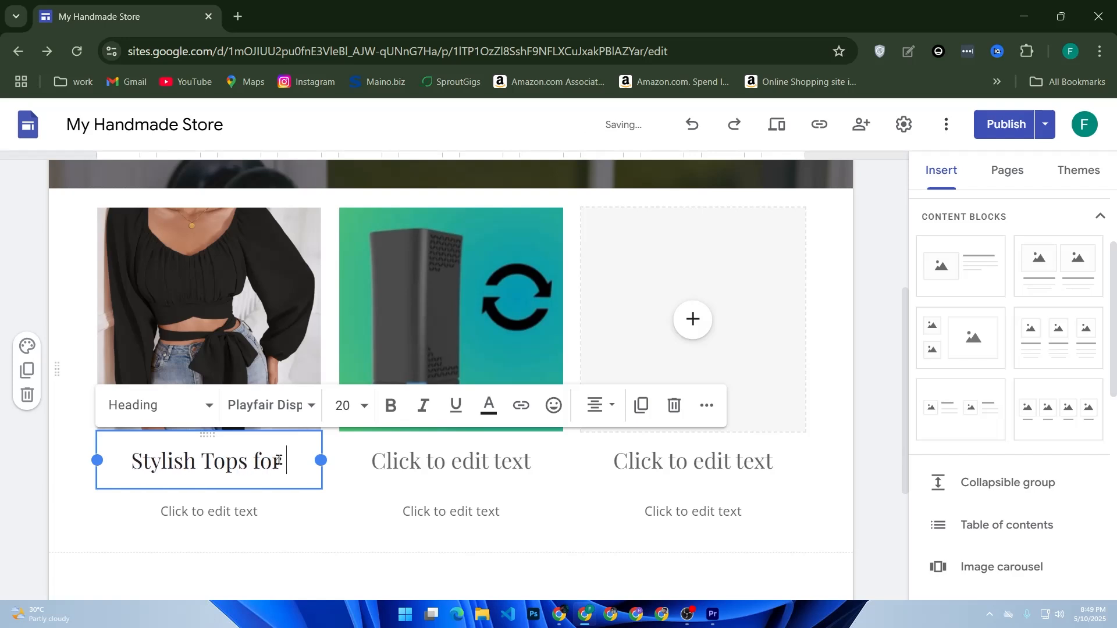
text(Women)
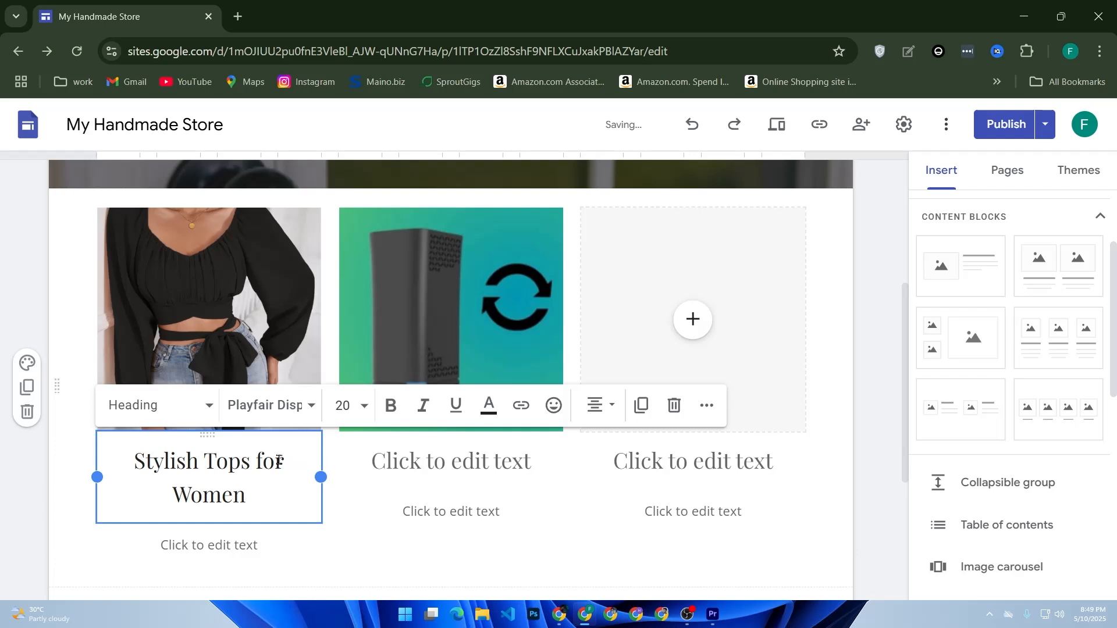
click(264, 463)
key(BackSpace)
text(F)
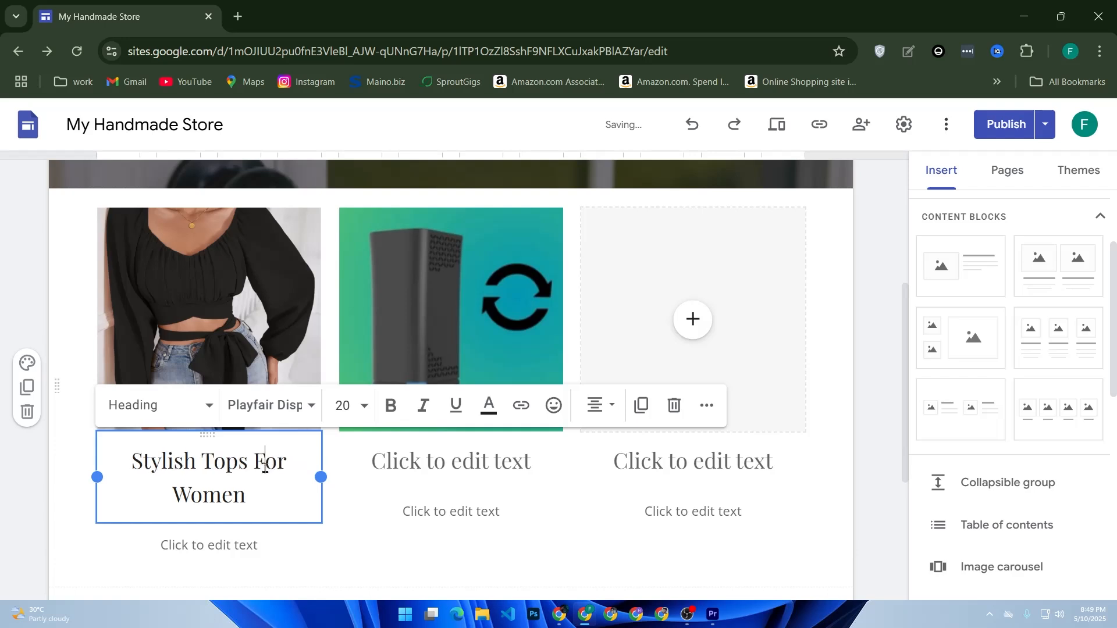
Enter "Price: $150" in the text below the "Stylish Tops For Women" heading
click(236, 545)
text(Price: $)
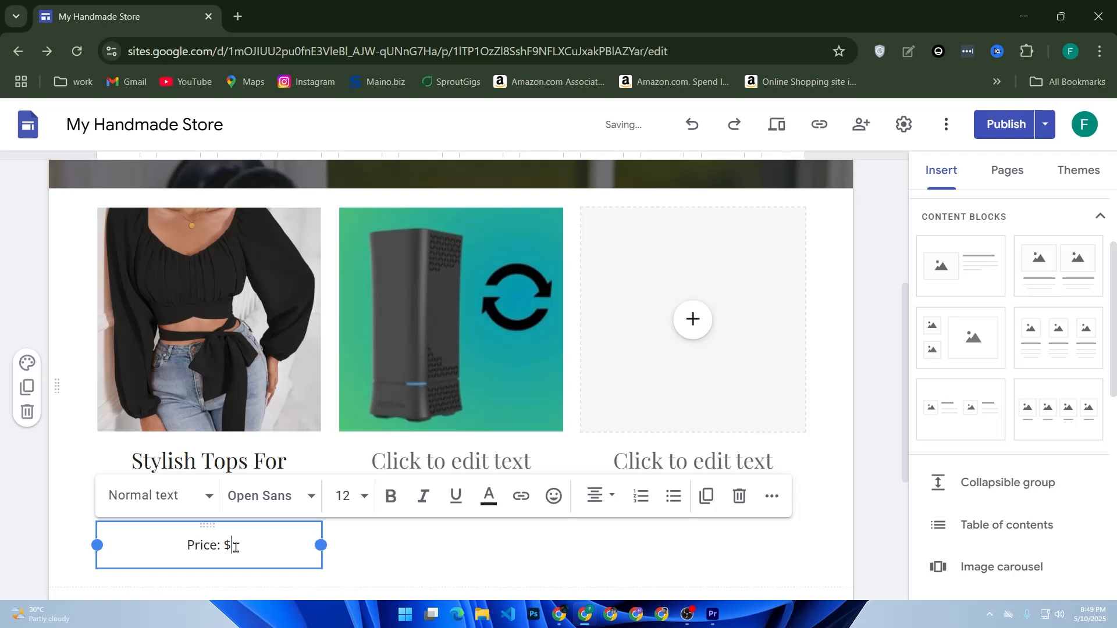
text(150)
click(359, 547)
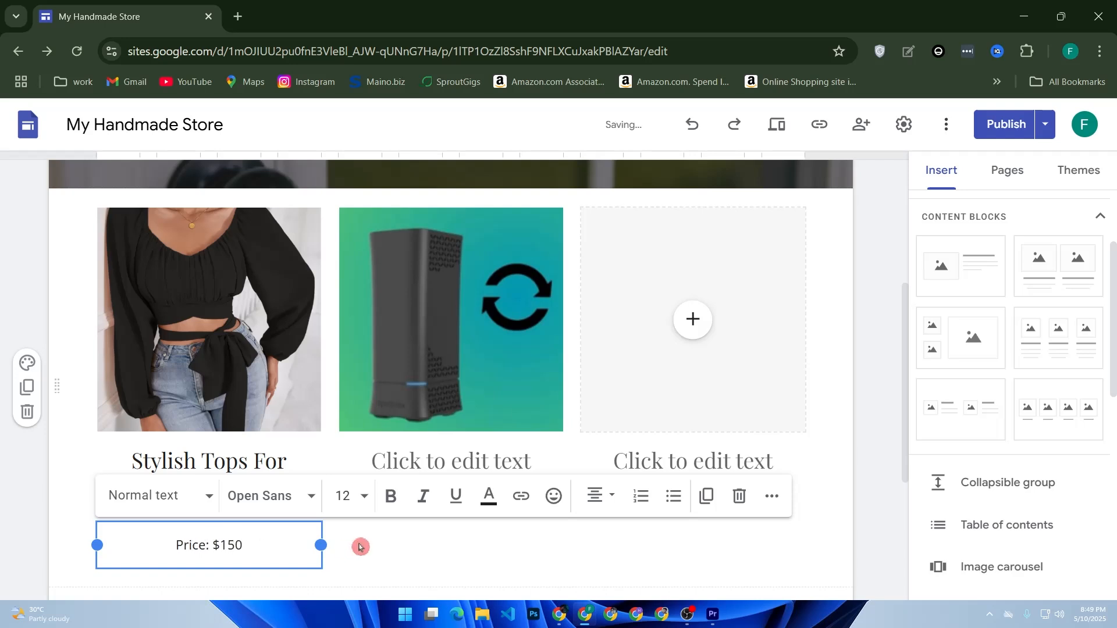
Enter the heading "Sound Box" under the content block's second image
click(433, 449)
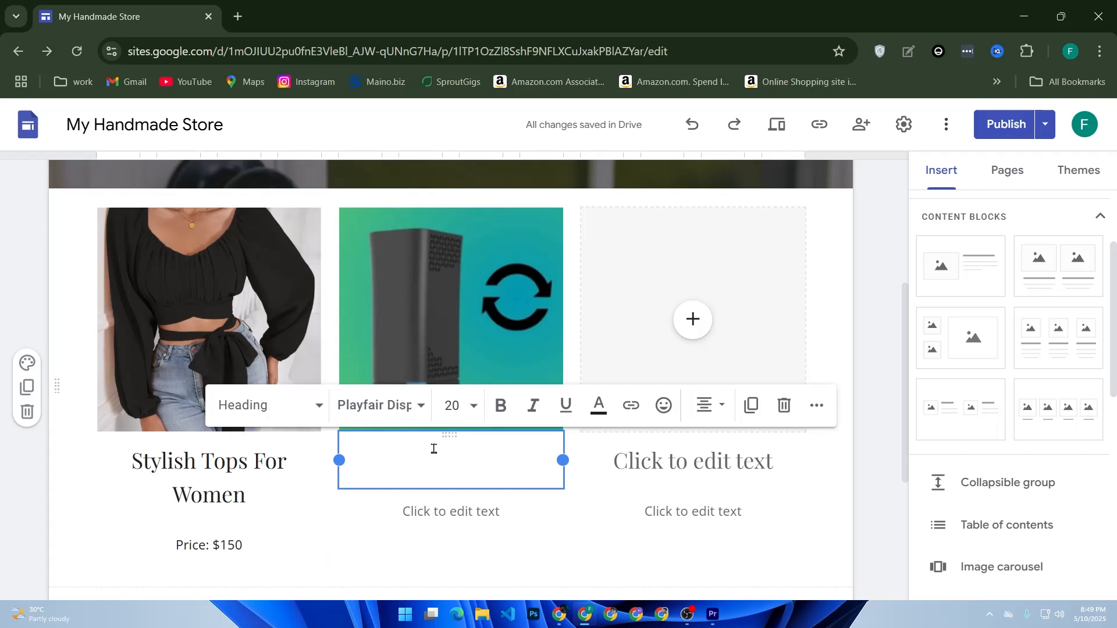
text(Sound)
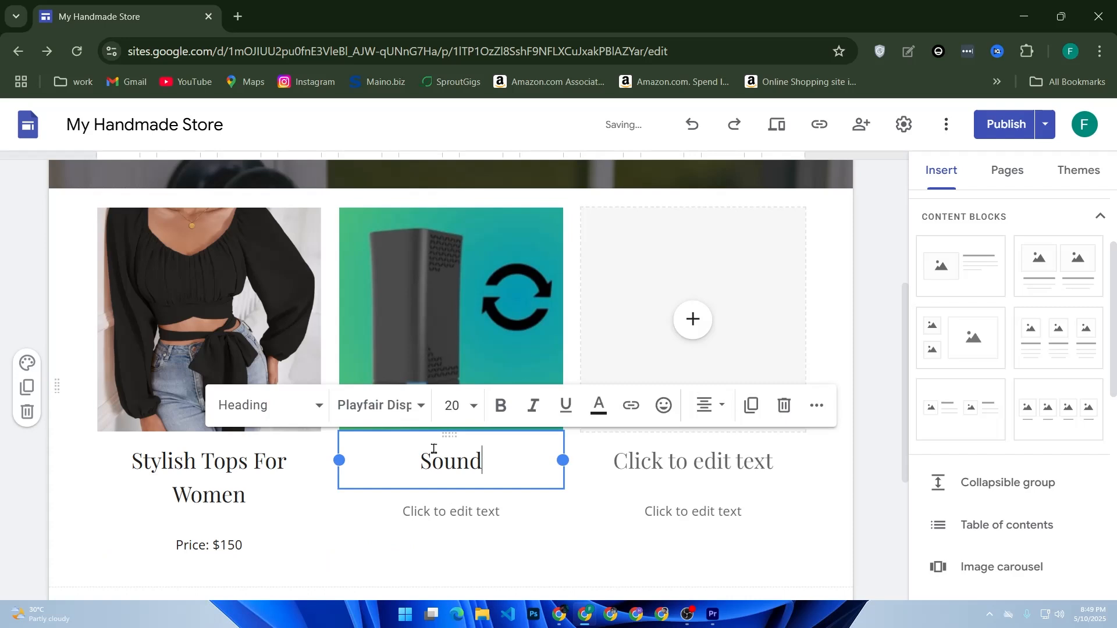
text( Box)
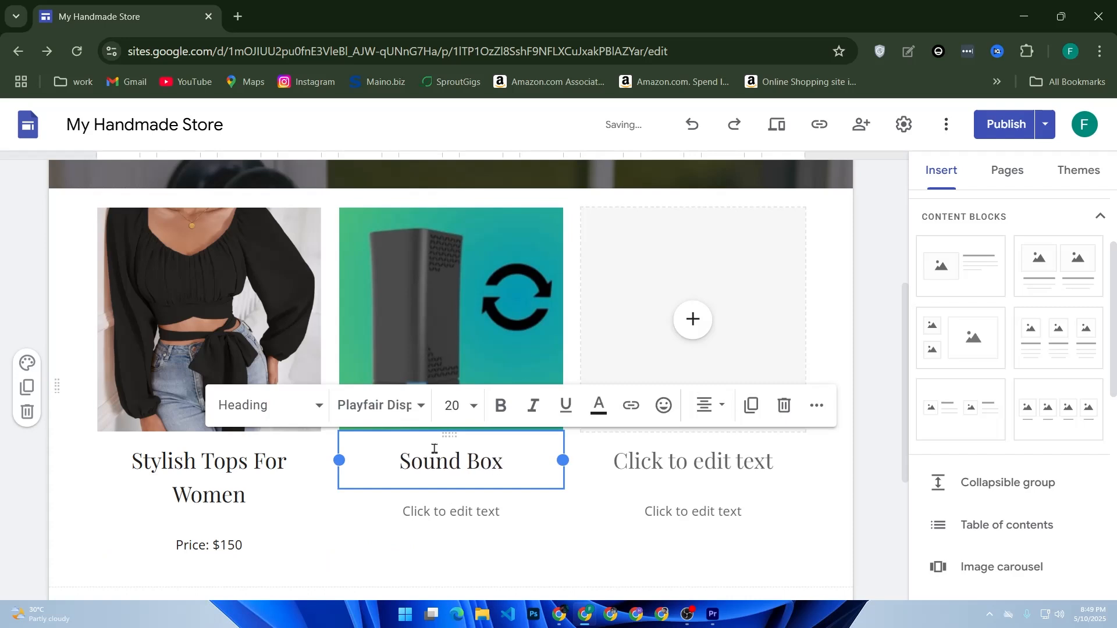
Enter "Price: $120" in the text below the "Sound Box" heading
click(434, 526)
click(439, 500)
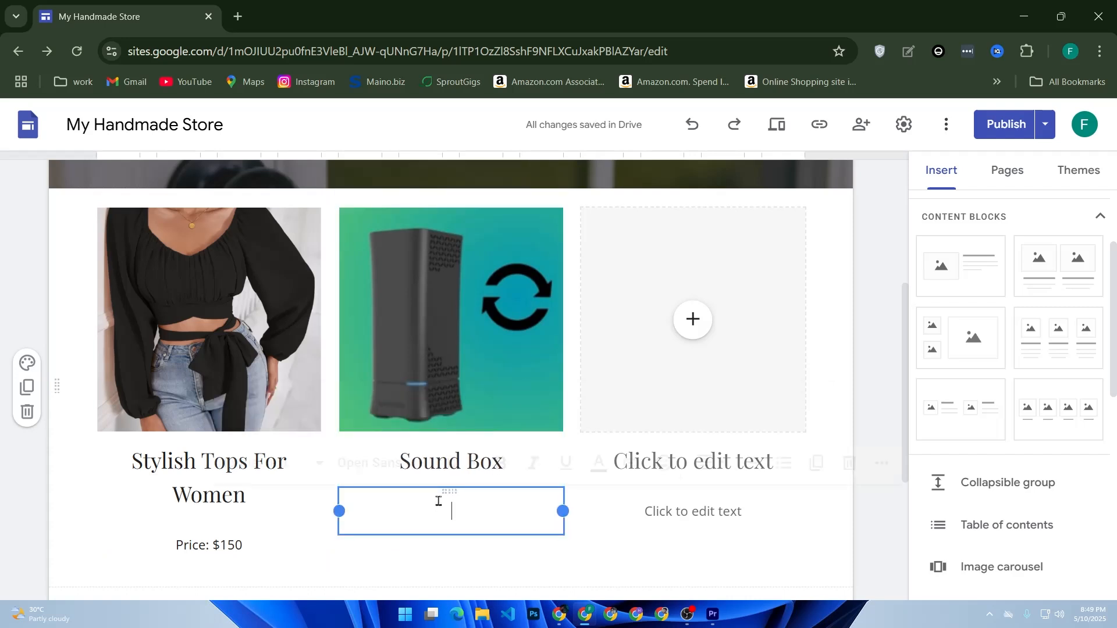
text(Price: $150)
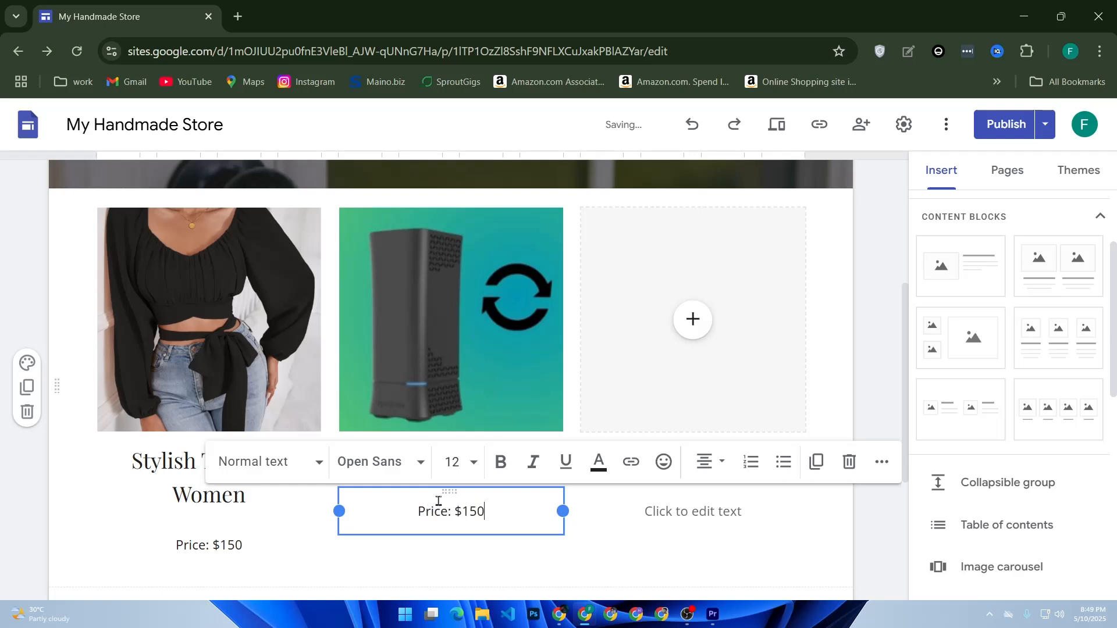
key(BackSpace)
key(BackSpace)
text(20)
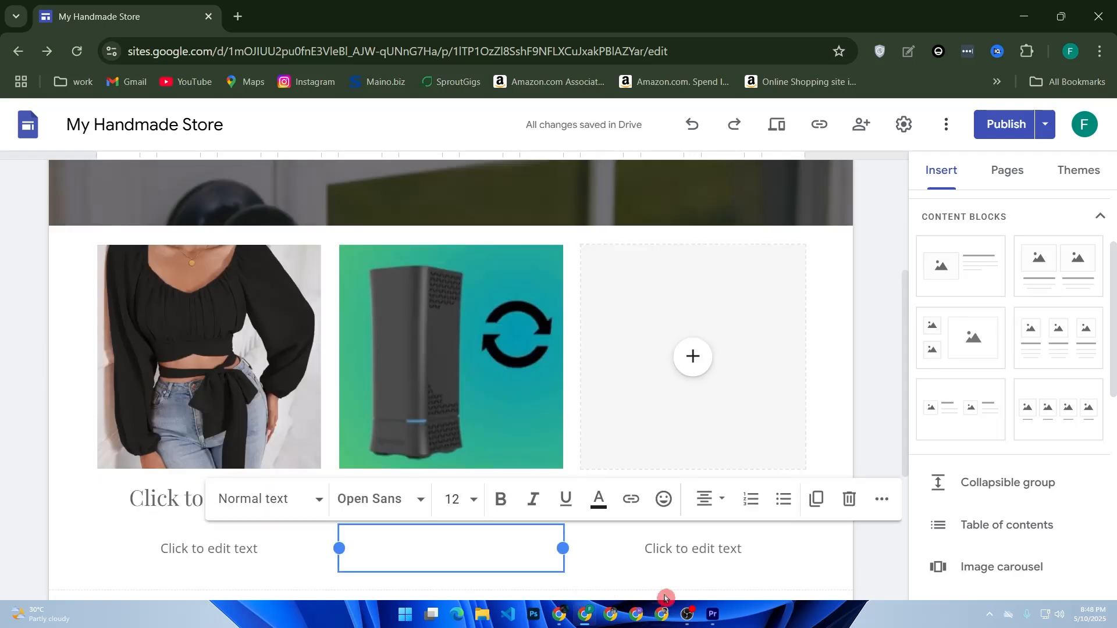
Publish the site with the updated About Us page
click(1006, 124)
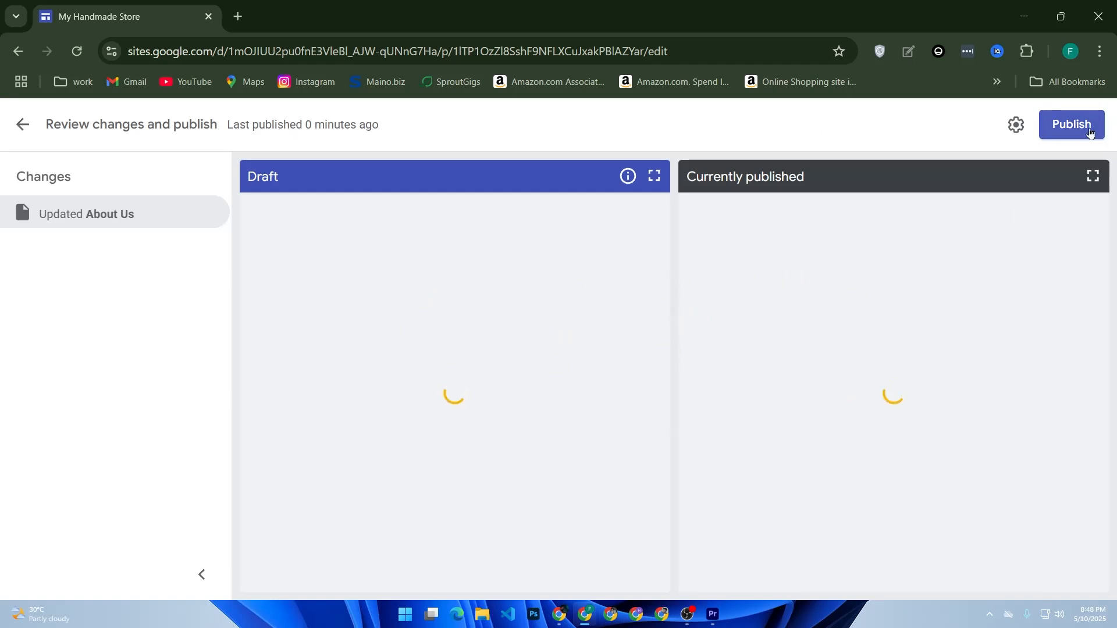
click(1064, 129)
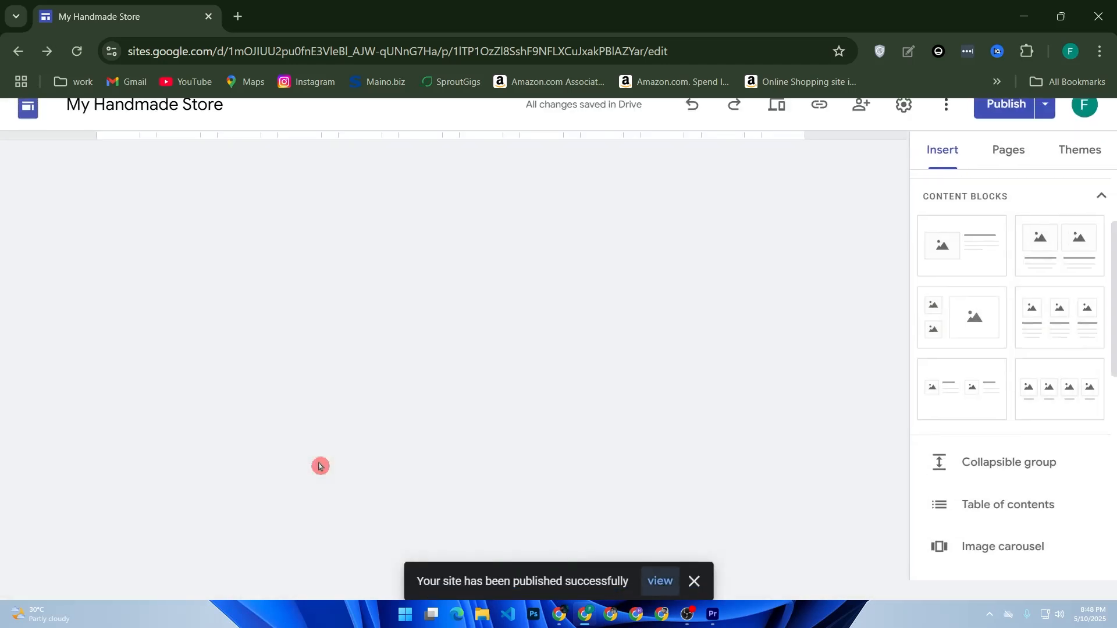